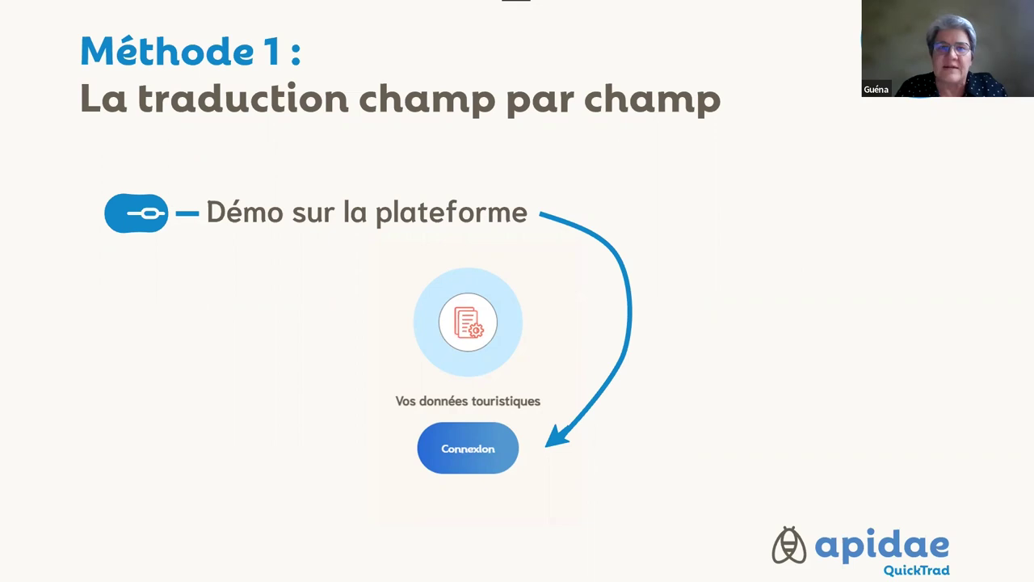
- Switch to the Apidae browser window, maximise it and open the Mes données list of managed records
{"action": "key", "text": "alt+Tab"}
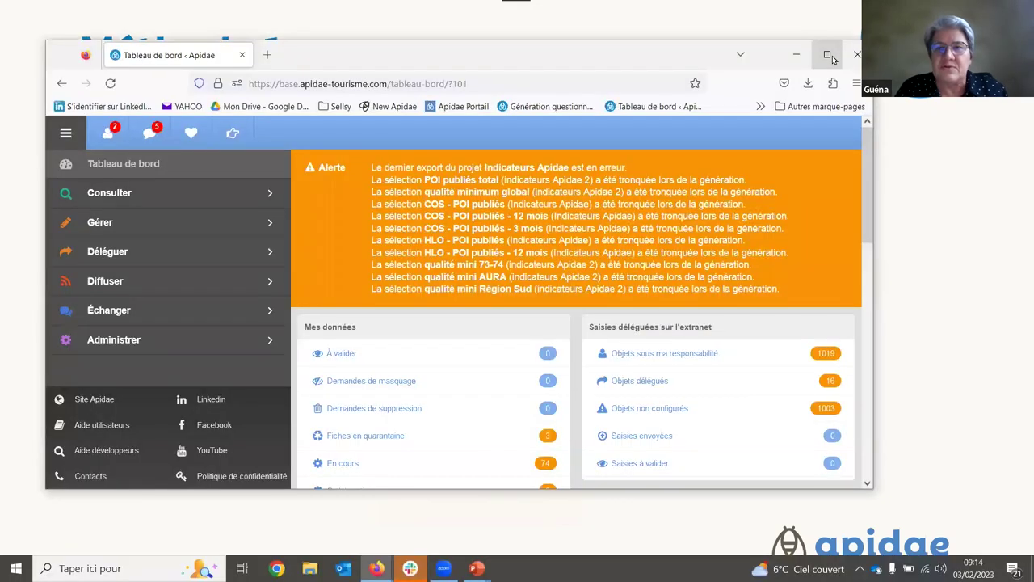
{"action": "left_click", "coordinate": [832, 58]}
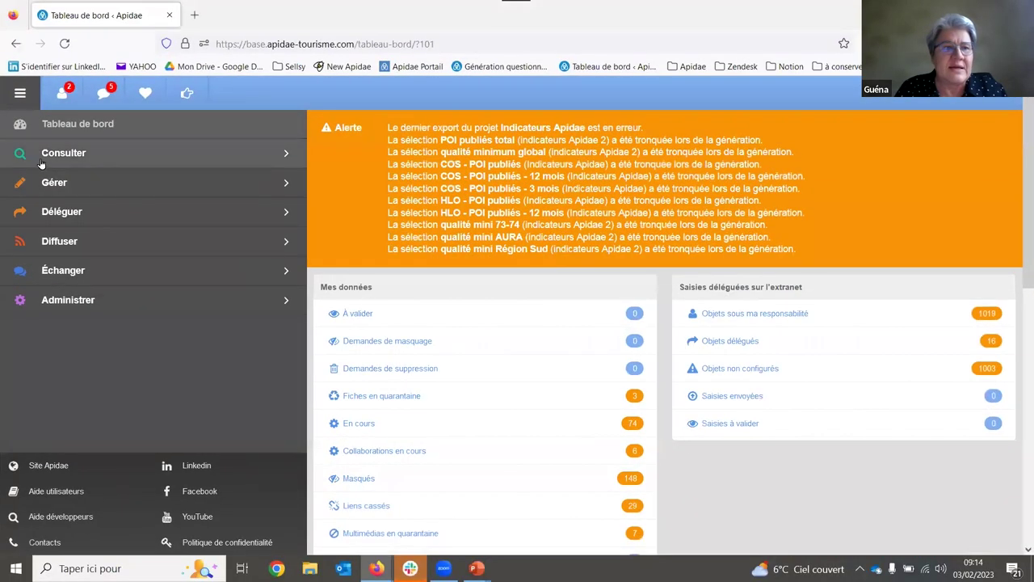
{"action": "left_click", "coordinate": [97, 188]}
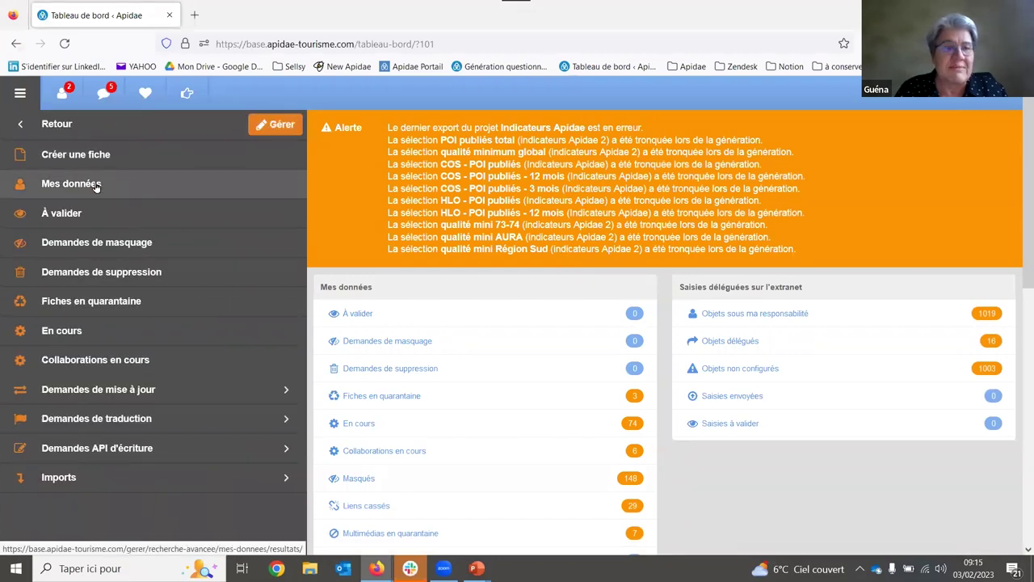
{"action": "left_click", "coordinate": [96, 185]}
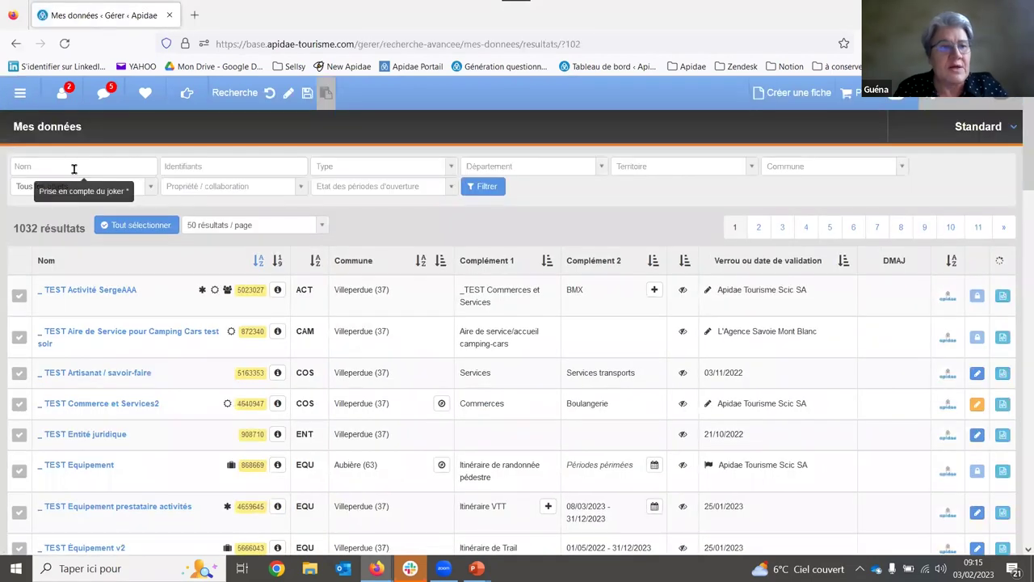
- Filter the Mes données list by the name "fiche à traduire"
{"action": "left_click", "coordinate": [74, 169]}
{"action": "type", "text": "tradu"}
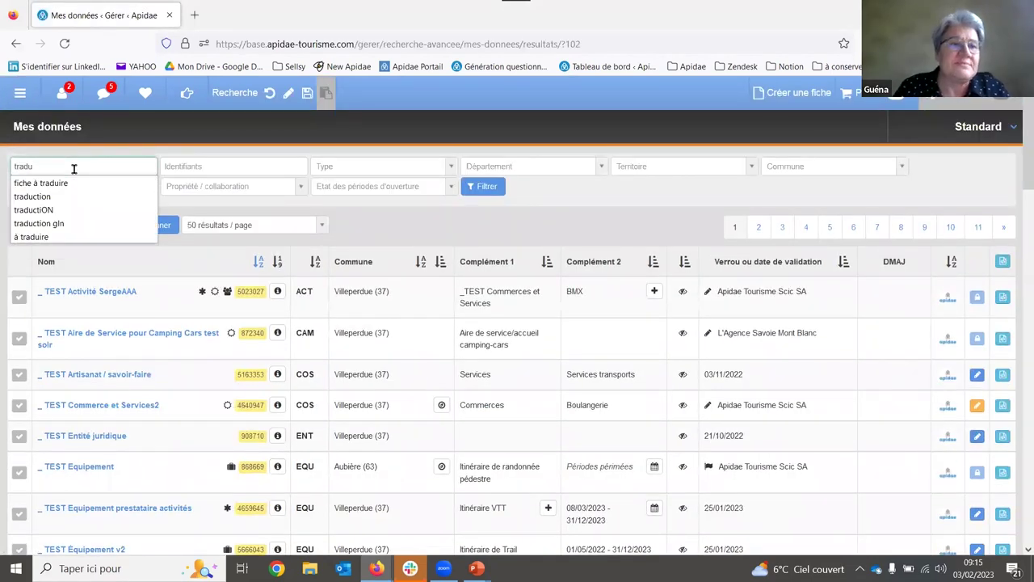
{"action": "left_click", "coordinate": [78, 182]}
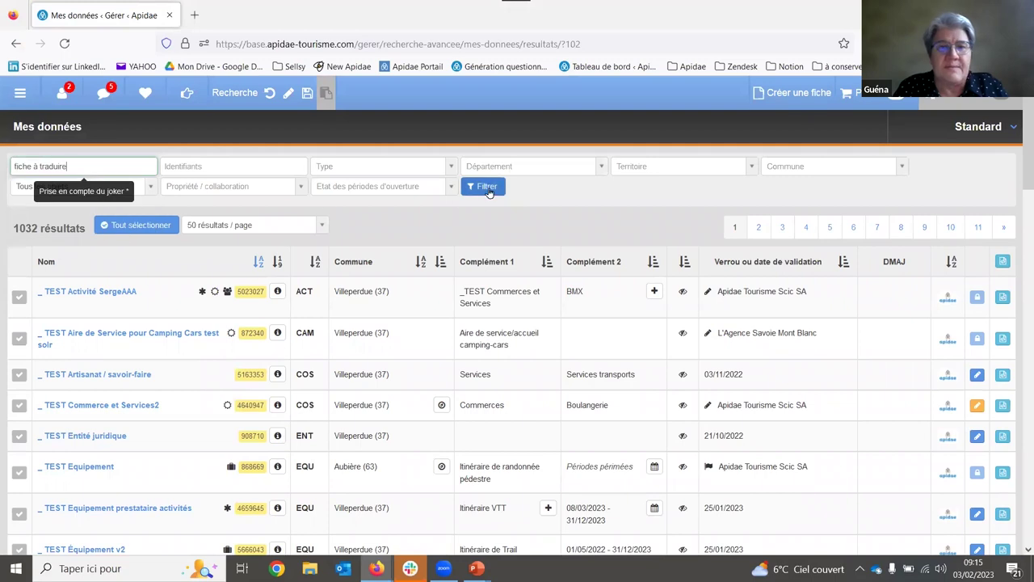
{"action": "left_click", "coordinate": [487, 189]}
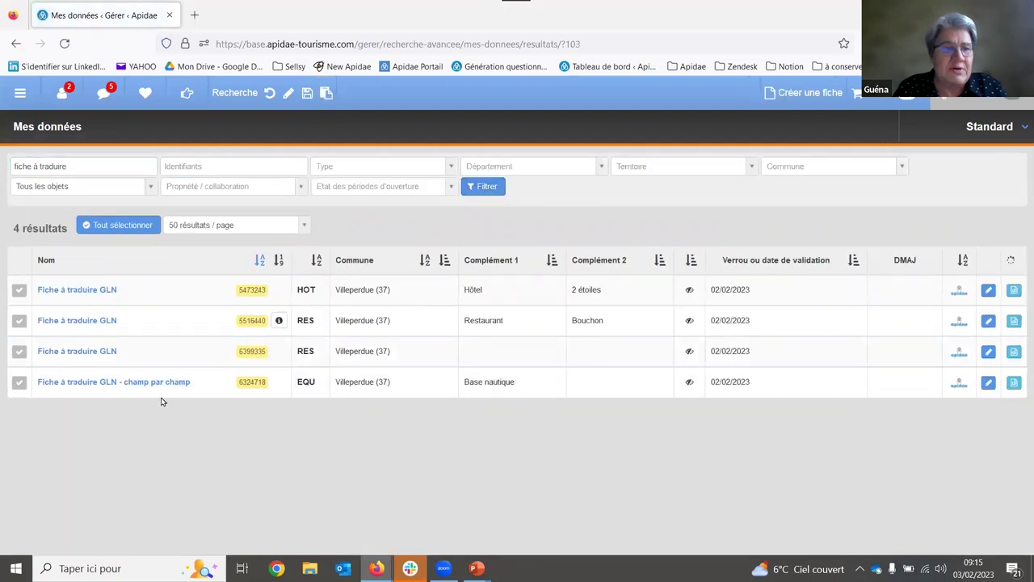
- Open the record "Fiche à traduire GLN - champ par champ" for editing and collapse its list of recommendations
{"action": "left_click", "coordinate": [109, 385]}
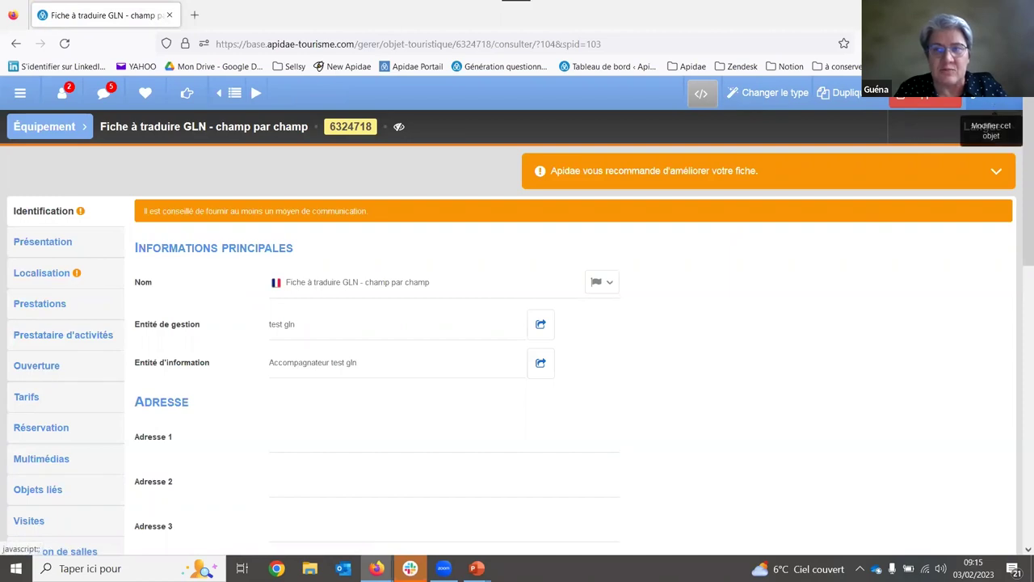
{"action": "left_click", "coordinate": [992, 105]}
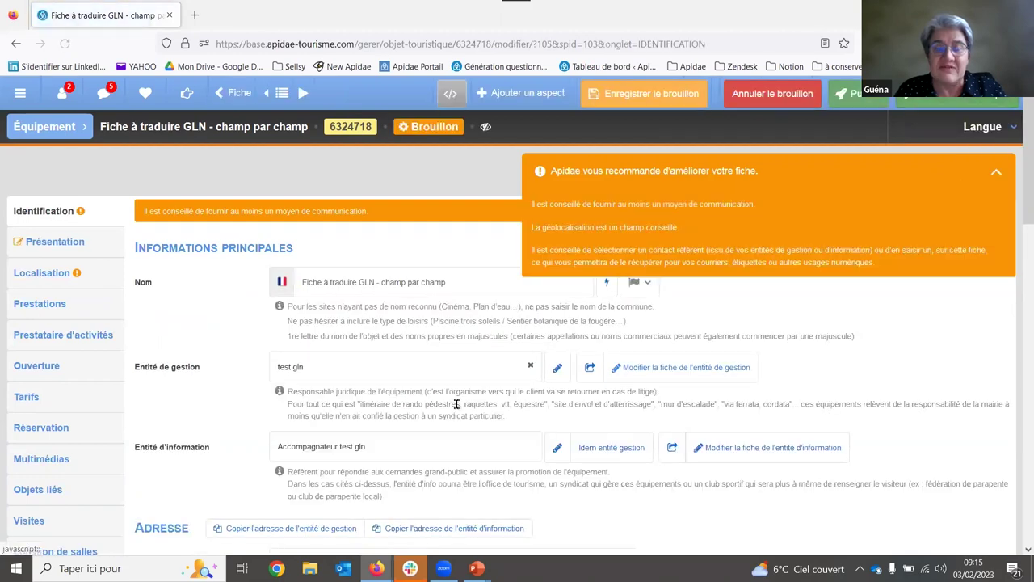
{"action": "left_click", "coordinate": [993, 172]}
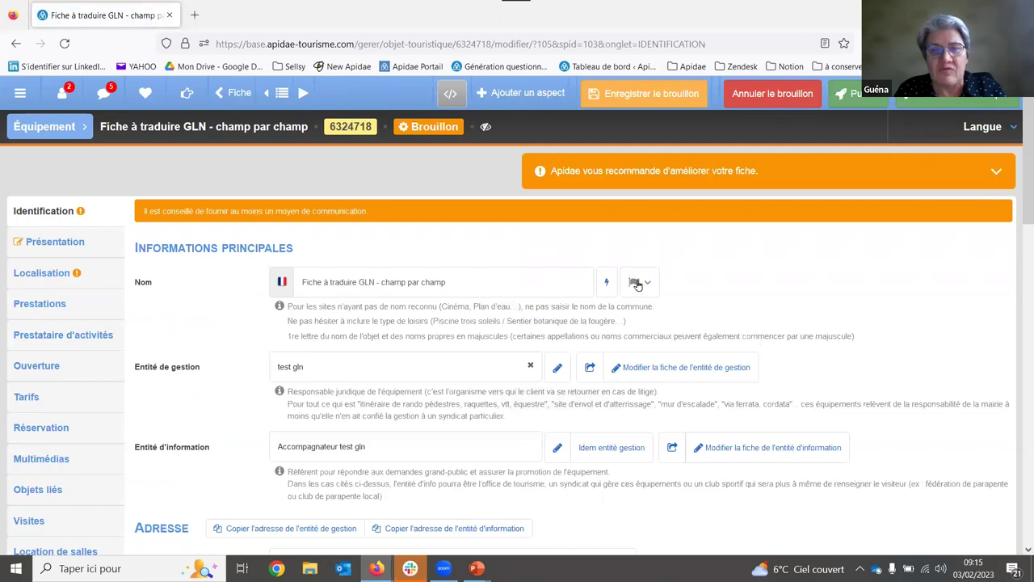
{"action": "scroll", "coordinate": [566, 396], "scroll_direction": "down", "scroll_amount": 5}
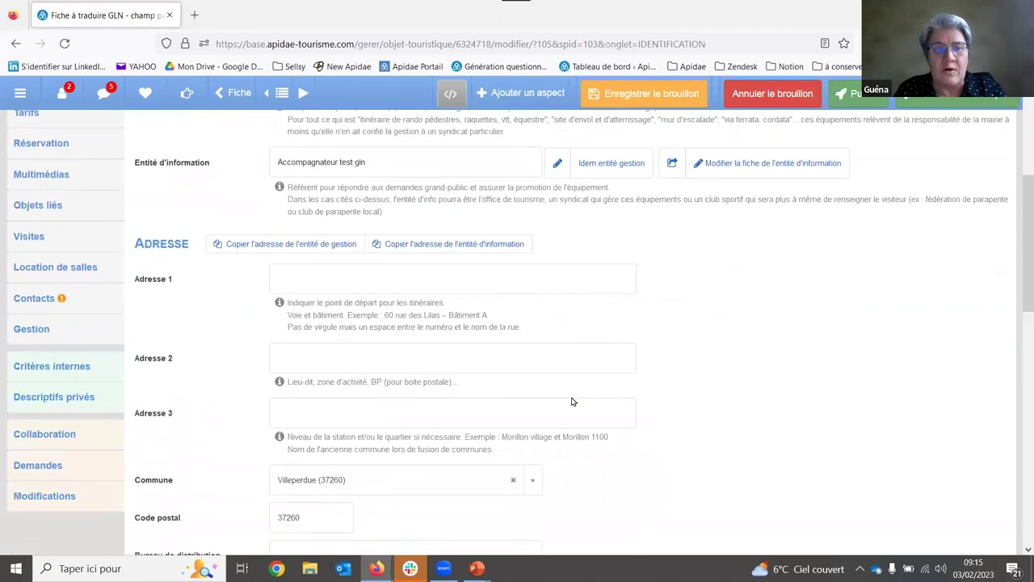
{"action": "scroll", "coordinate": [529, 366], "scroll_direction": "up", "scroll_amount": 4}
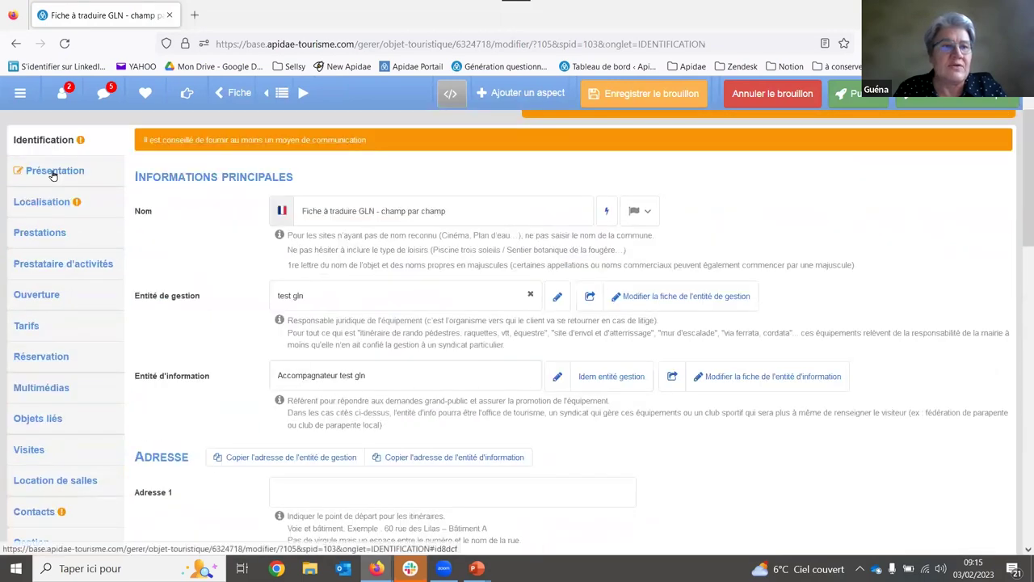
- In the Présentation section, add an English (Anglais) version of the Descriptif court and fill it with the automatic translation
{"action": "left_click", "coordinate": [53, 173]}
{"action": "scroll", "coordinate": [359, 362], "scroll_direction": "down", "scroll_amount": 1}
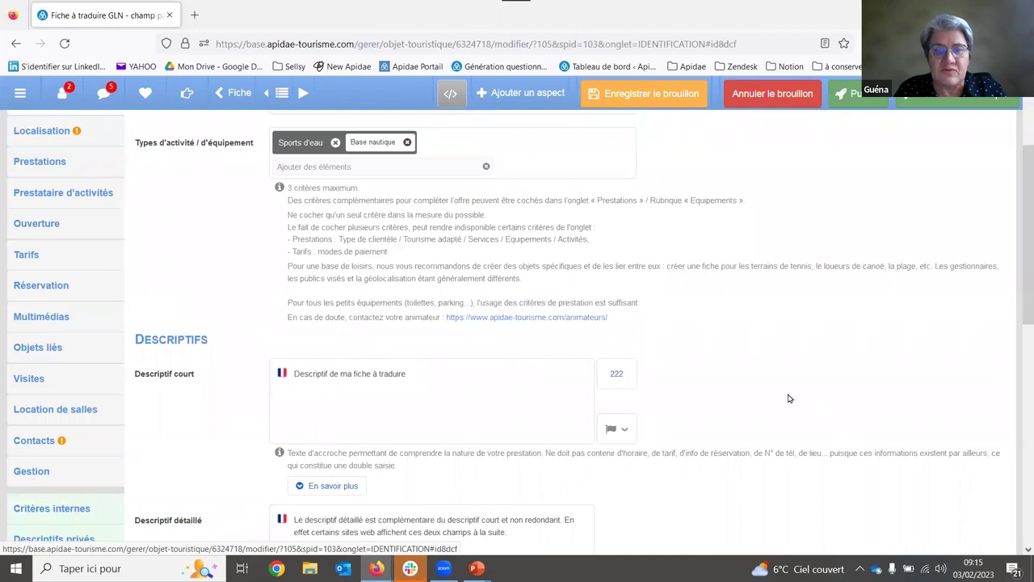
{"action": "scroll", "coordinate": [789, 398], "scroll_direction": "down", "scroll_amount": 1}
{"action": "scroll", "coordinate": [789, 398], "scroll_direction": "down", "scroll_amount": 1}
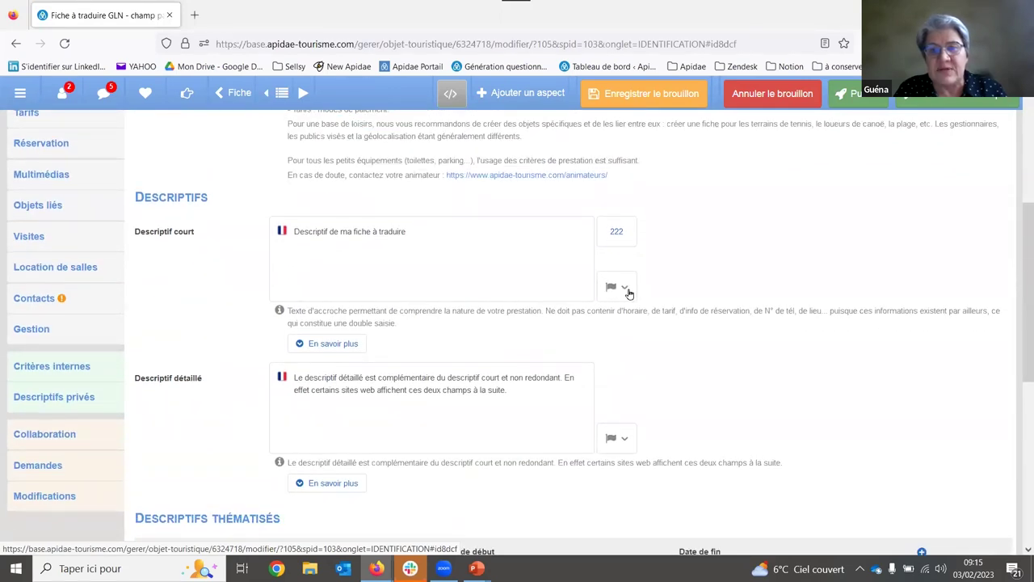
{"action": "left_click", "coordinate": [625, 289]}
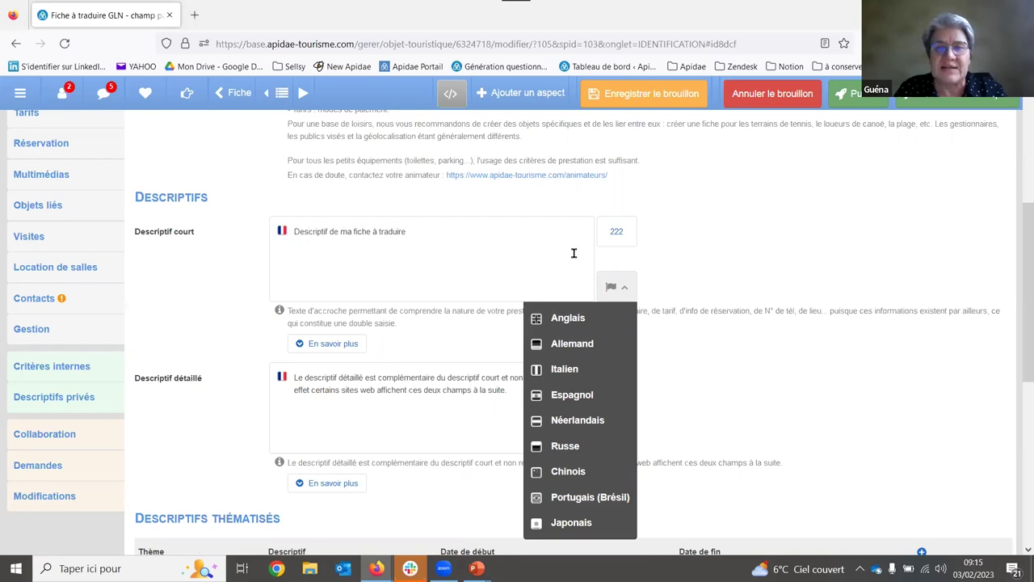
{"action": "left_click", "coordinate": [567, 319]}
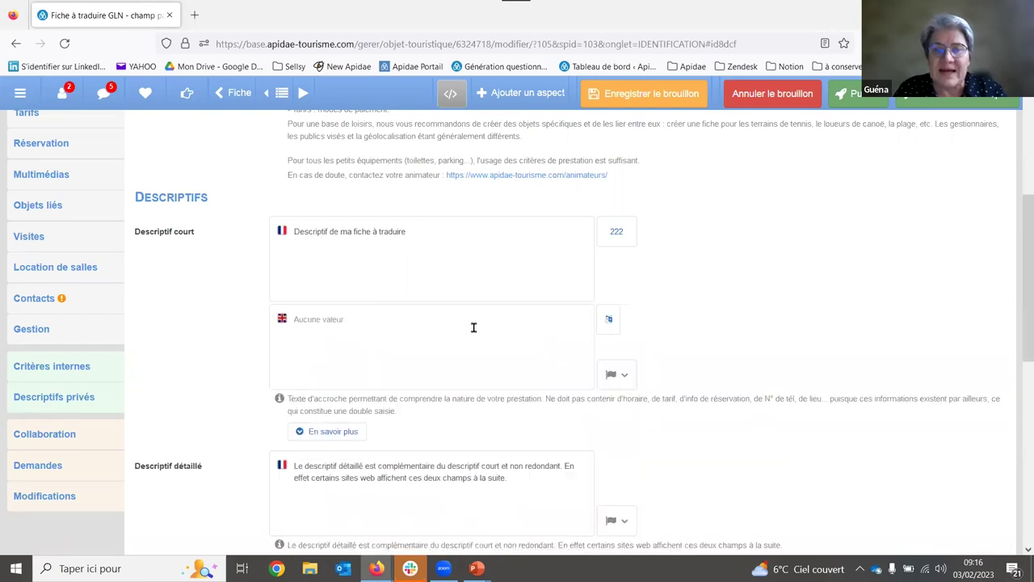
{"action": "left_click", "coordinate": [610, 319]}
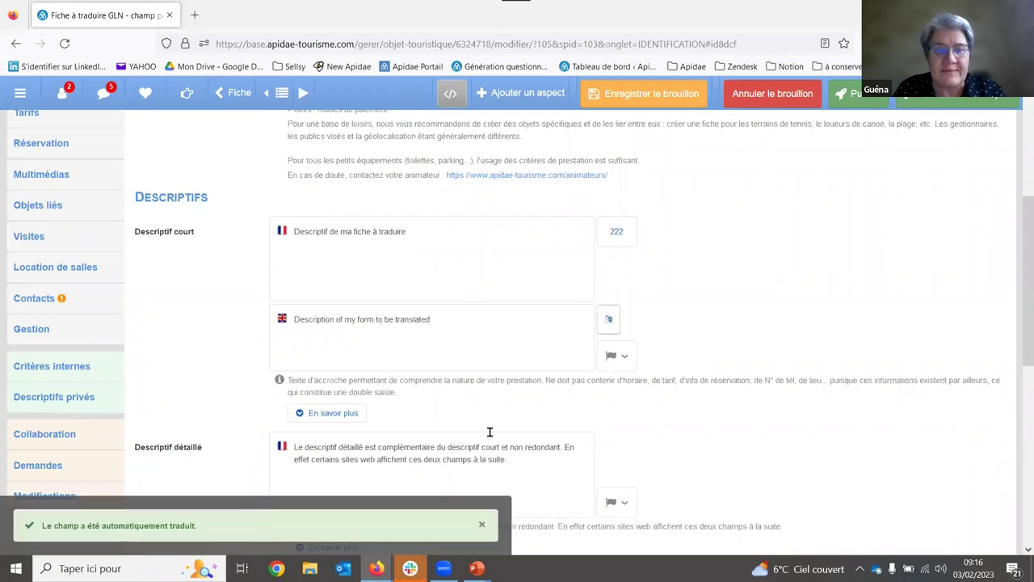
{"action": "left_click", "coordinate": [481, 525]}
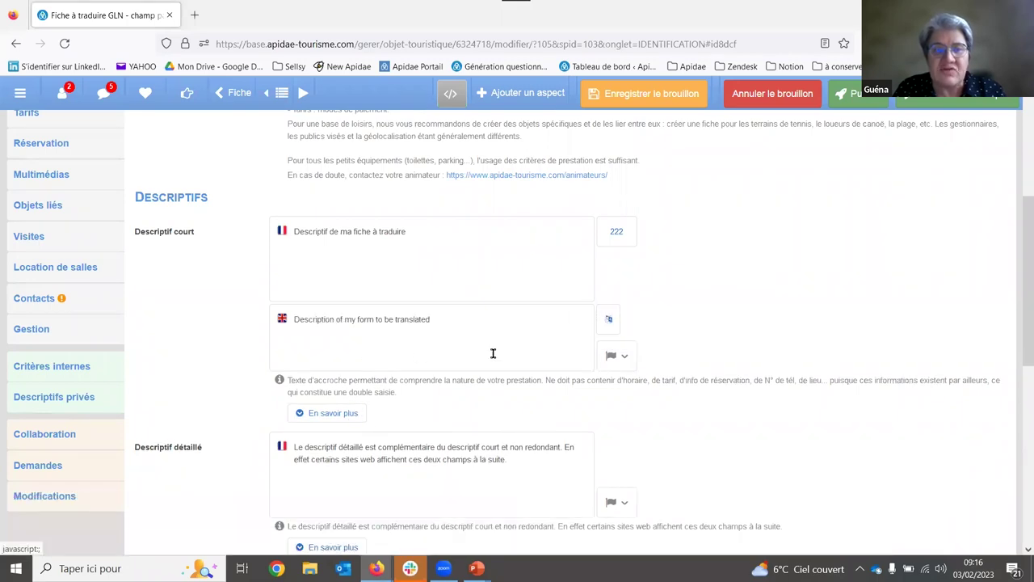
- Add a German (Allemand) version of the Descriptif court and fill it with the automatic translation
{"action": "left_click", "coordinate": [623, 359]}
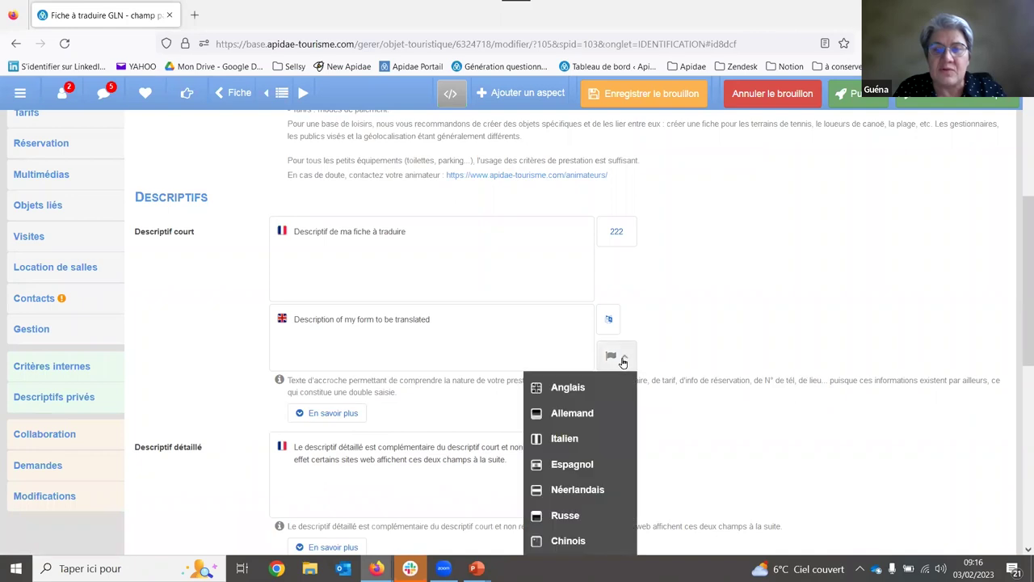
{"action": "left_click", "coordinate": [572, 414]}
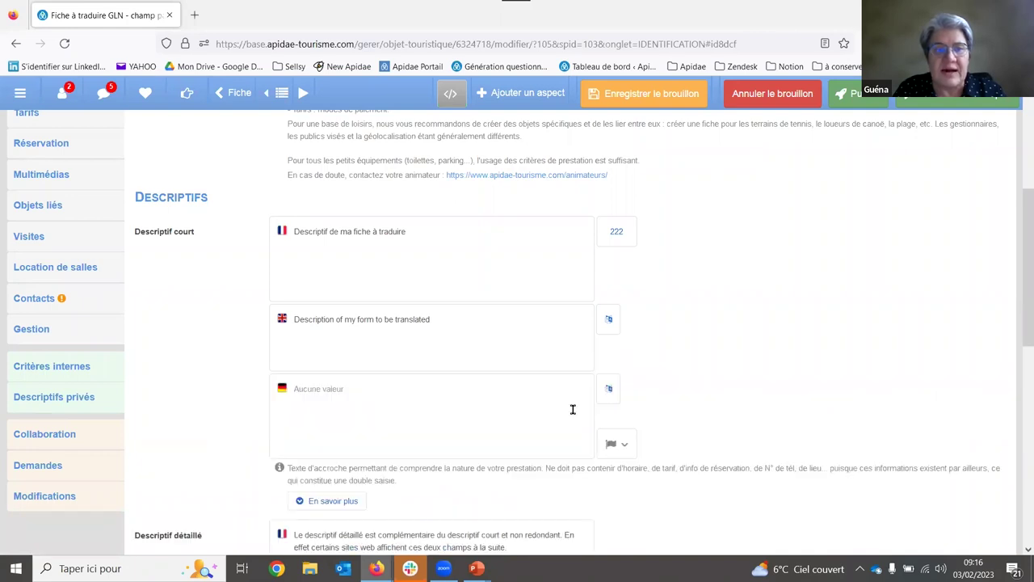
{"action": "left_click", "coordinate": [611, 391]}
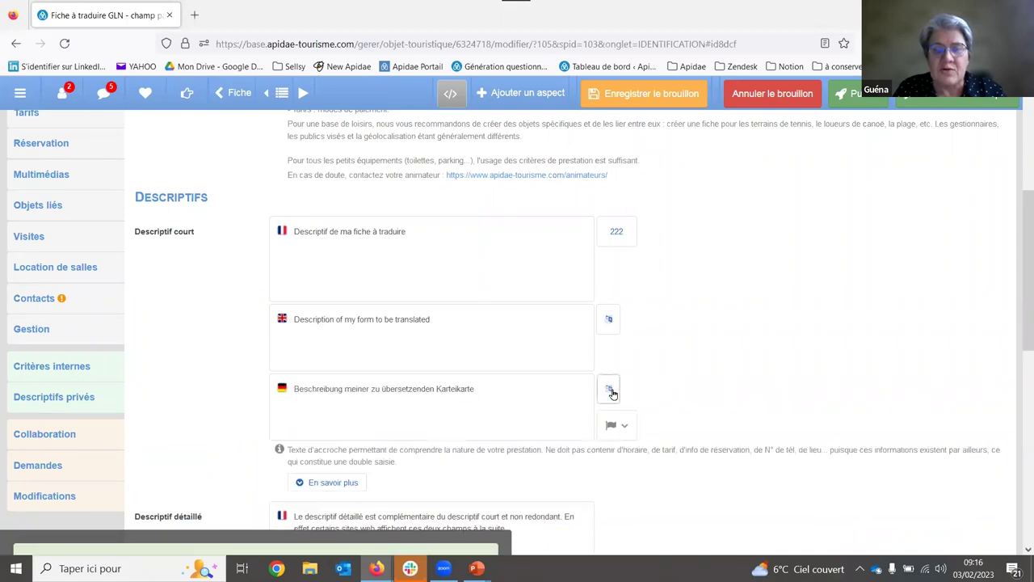
{"action": "left_click", "coordinate": [483, 523]}
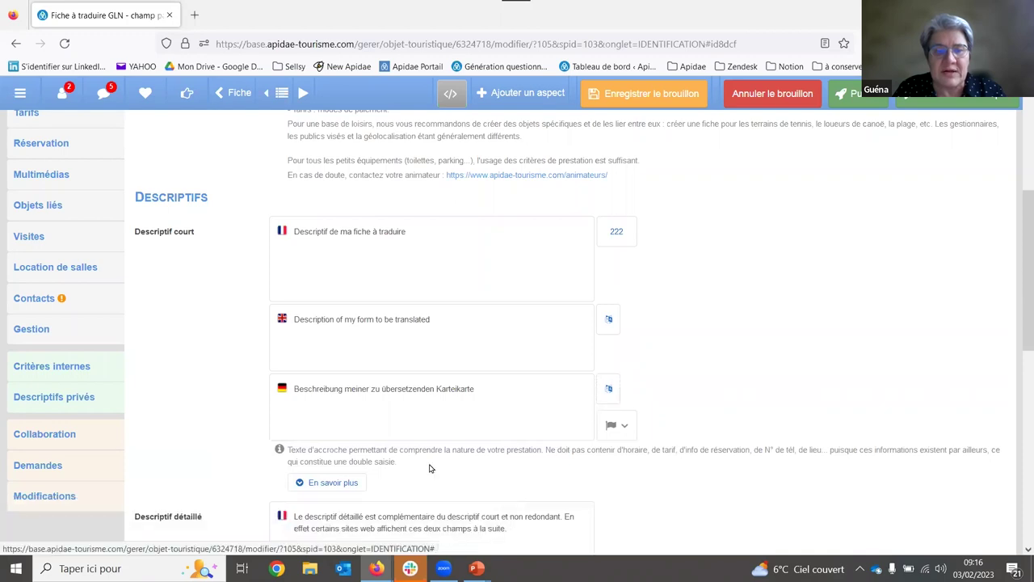
- Add an English (Anglais) translation field to the Descriptif détaillé
{"action": "scroll", "coordinate": [431, 459], "scroll_direction": "down", "scroll_amount": 2}
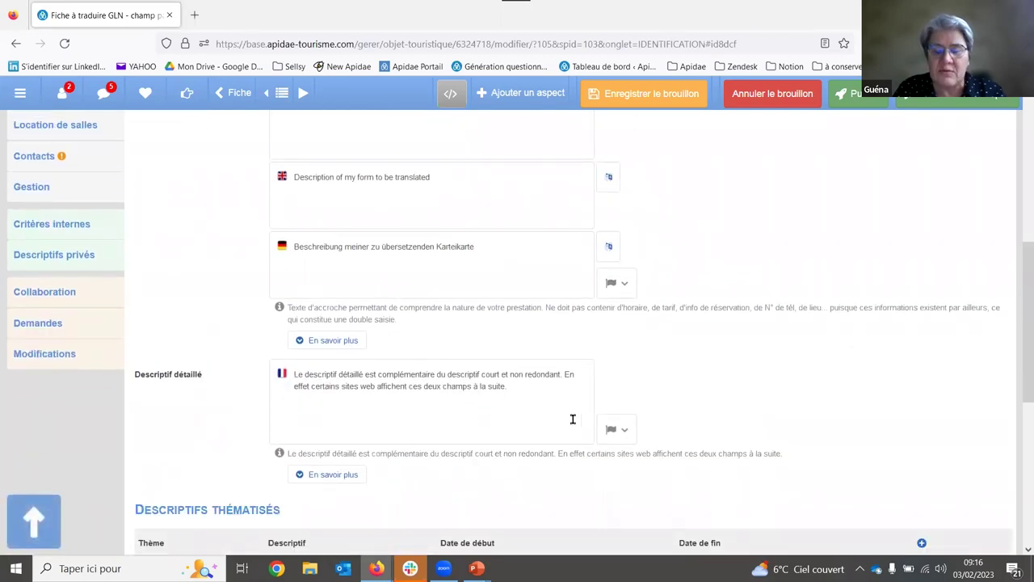
{"action": "left_click", "coordinate": [624, 430]}
{"action": "left_click", "coordinate": [601, 458]}
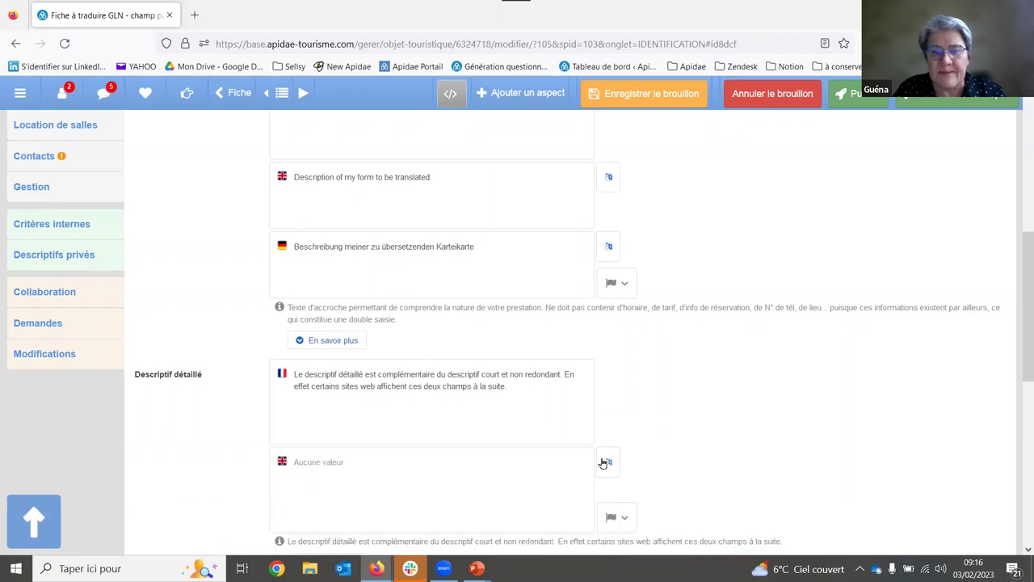
- Publish the edited record and dismiss the notification
{"action": "left_click", "coordinate": [850, 105]}
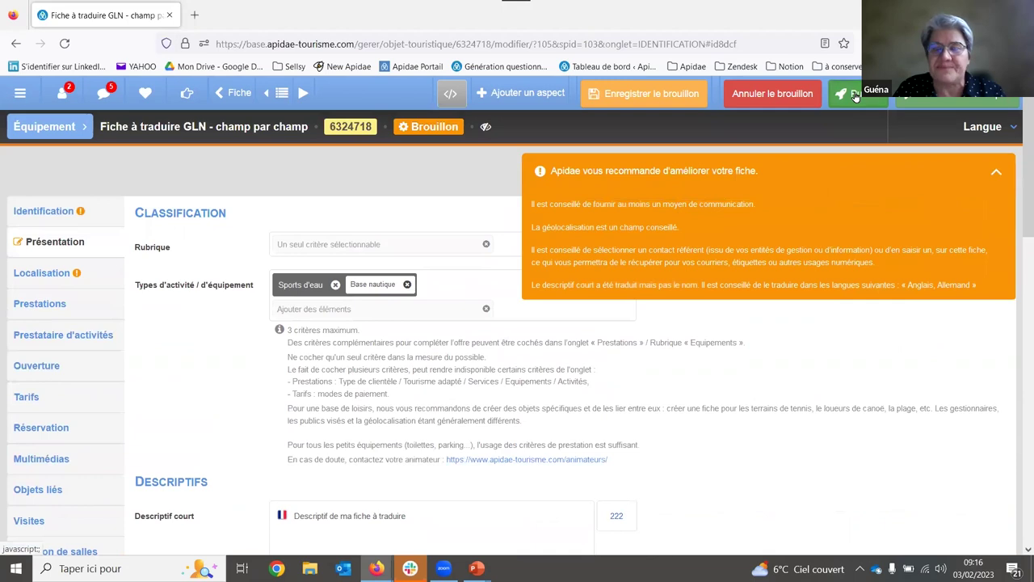
{"action": "left_click", "coordinate": [855, 97]}
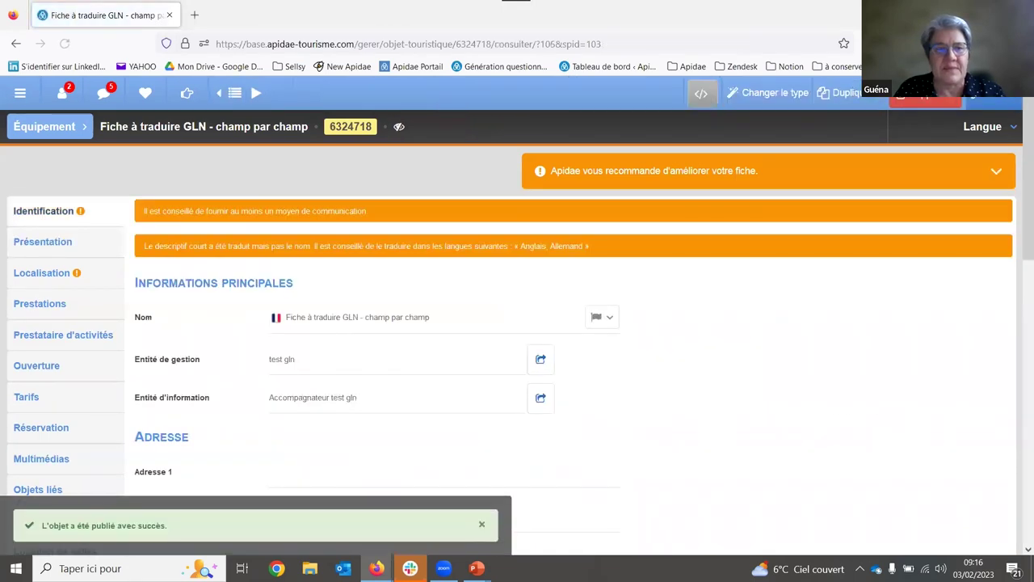
{"action": "left_click", "coordinate": [482, 525]}
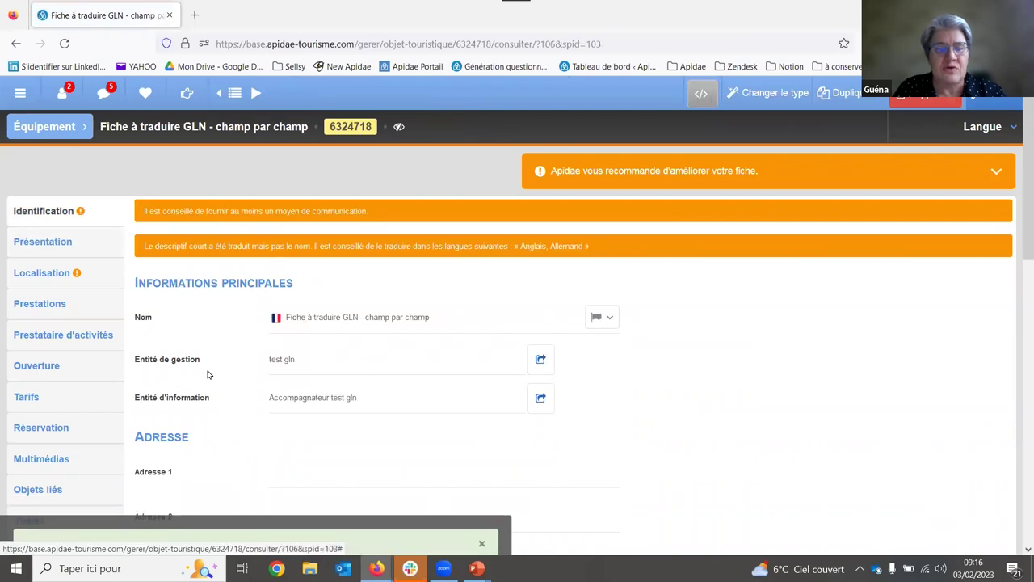
- In the published record's Présentation section, display the English version of the Descriptif court
{"action": "left_click", "coordinate": [44, 241]}
{"action": "scroll", "coordinate": [382, 338], "scroll_direction": "down", "scroll_amount": 2}
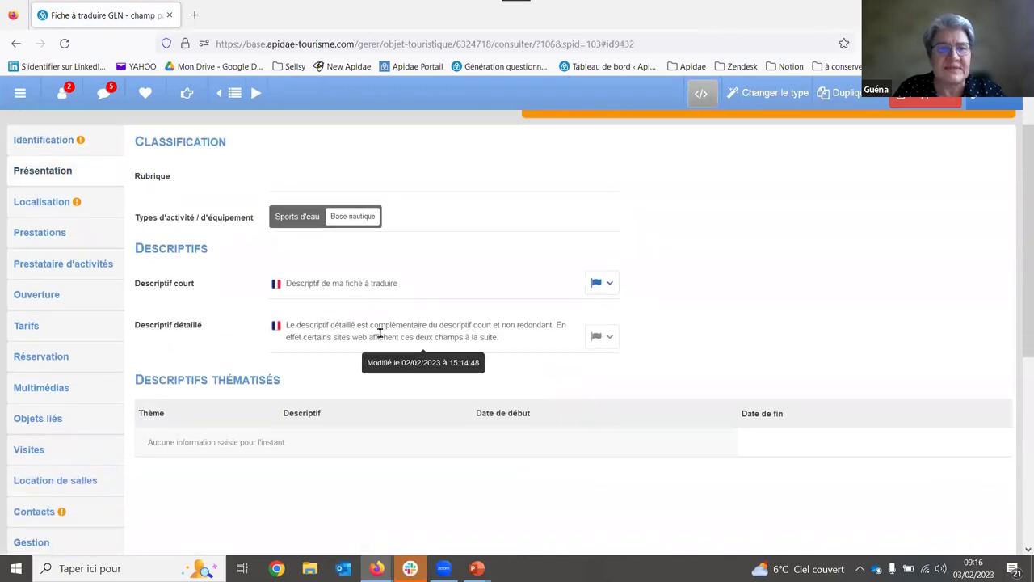
{"action": "left_click", "coordinate": [611, 286]}
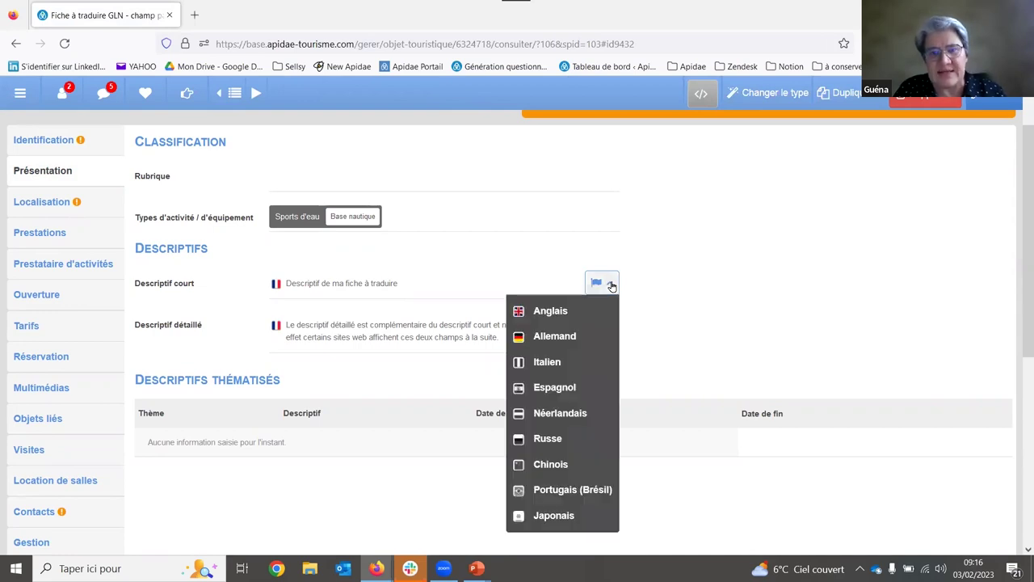
{"action": "left_click", "coordinate": [517, 312]}
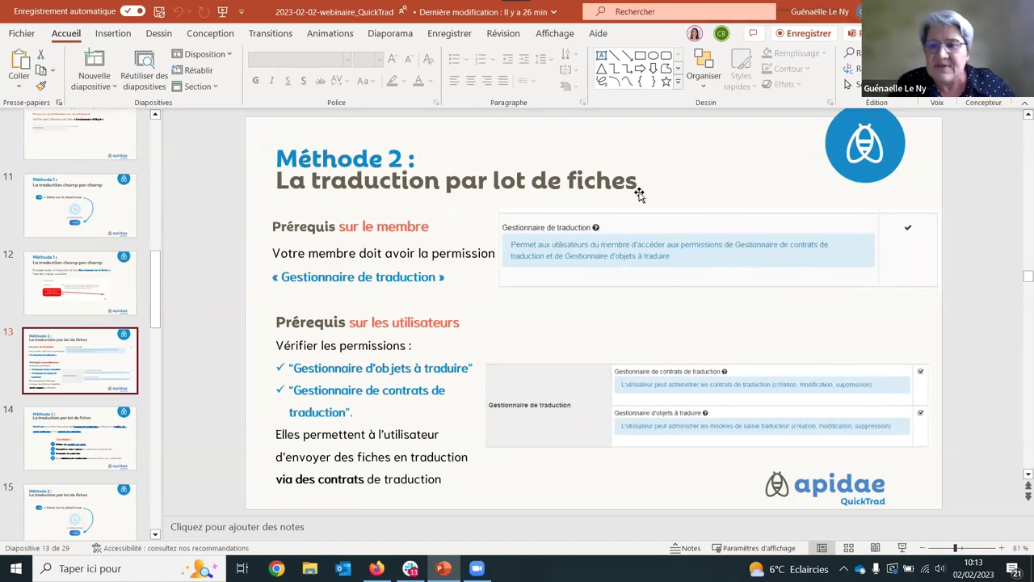
- Run the PowerPoint slideshow from the "Méthode 2 : La traduction par lot de fiches" prerequisites slide and advance to the steps slide
{"action": "left_click", "coordinate": [902, 547]}
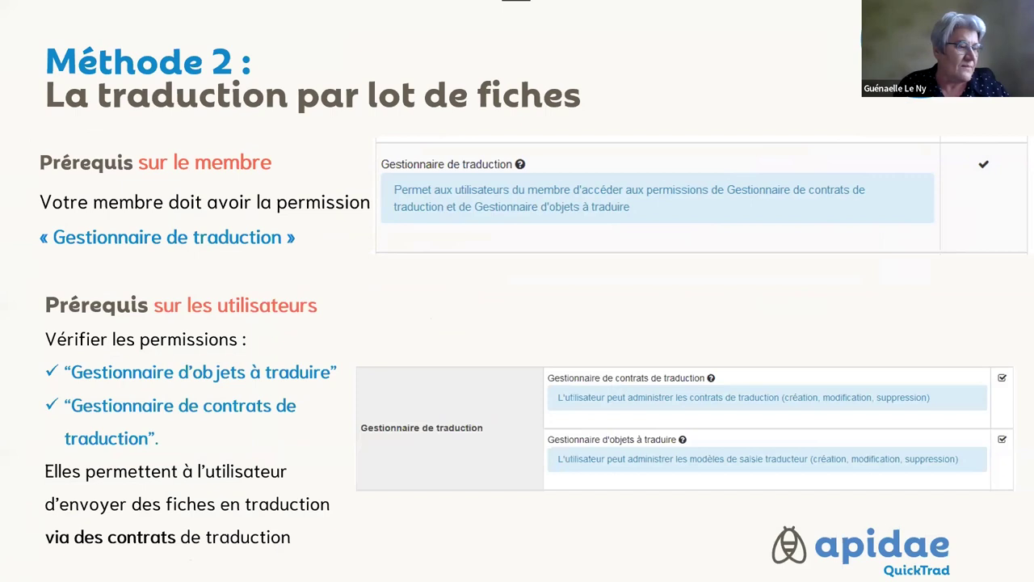
{"action": "key", "text": "Right"}
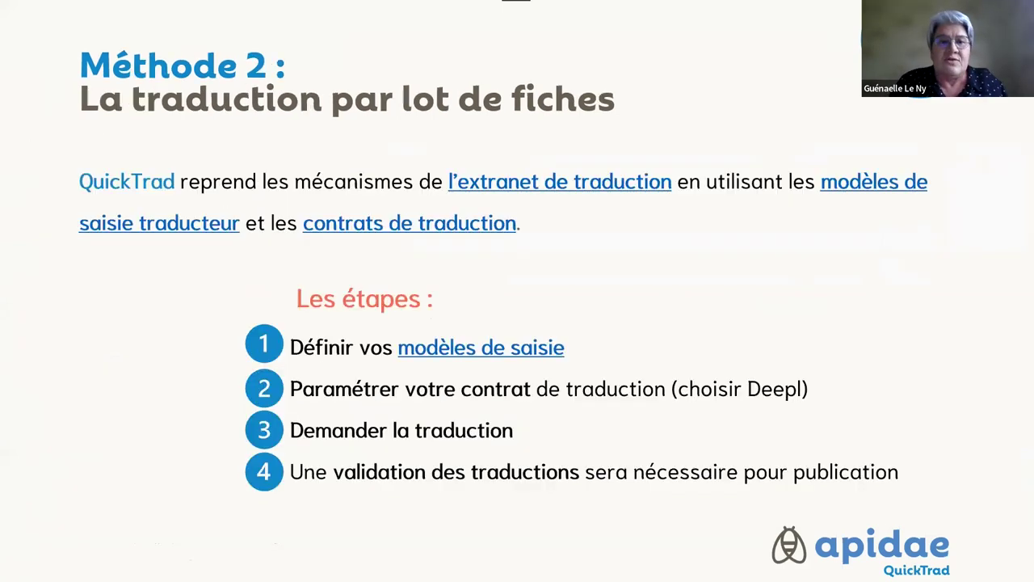
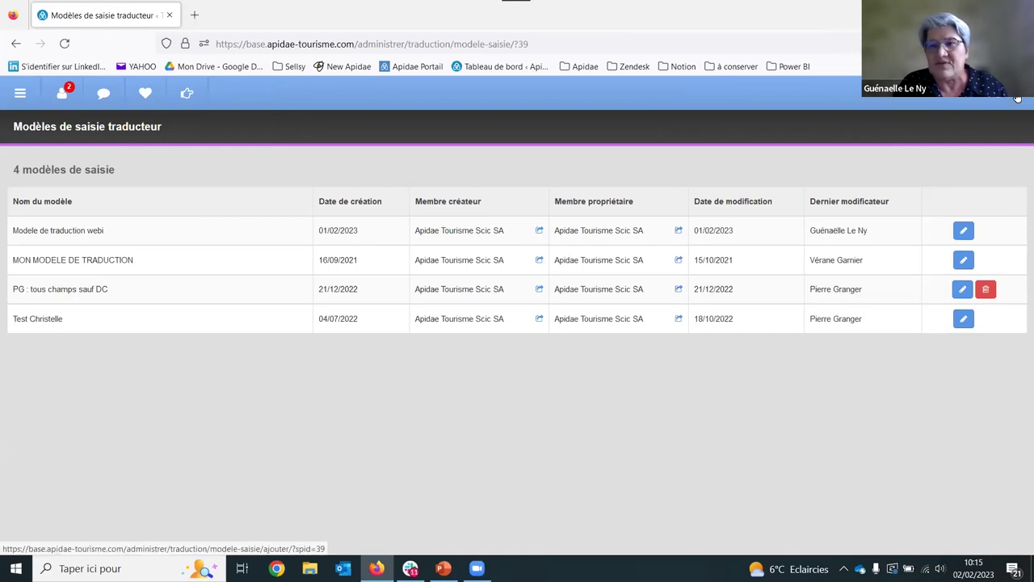
- Start a new translator entry model and add the Descriptif court field from Présentation to it
{"action": "left_click", "coordinate": [1017, 97]}
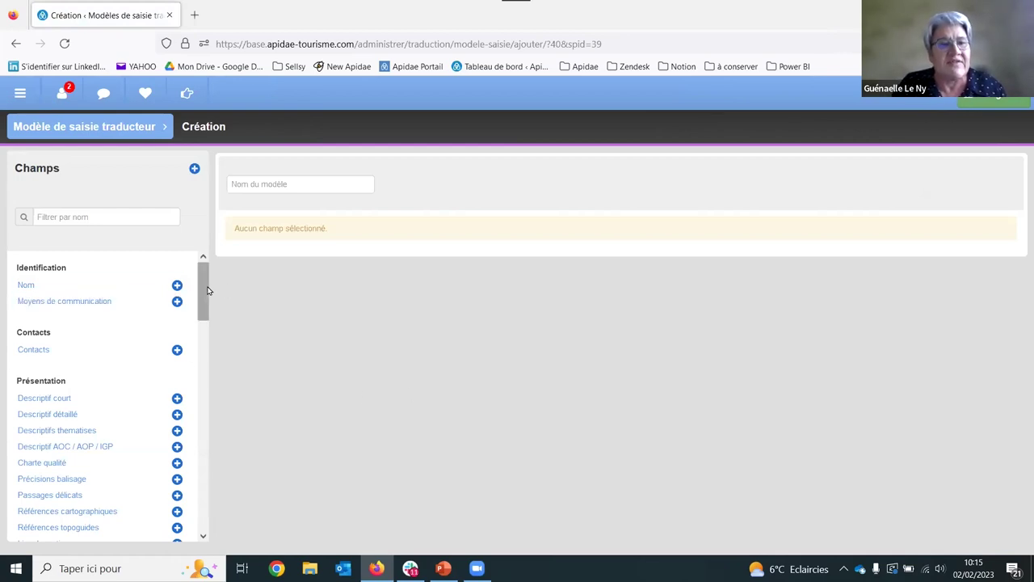
{"action": "mouse_move", "coordinate": [205, 291]}
{"action": "left_mouse_down"}
{"action": "mouse_move", "coordinate": [204, 497]}
{"action": "mouse_move", "coordinate": [215, 426]}
{"action": "mouse_move", "coordinate": [213, 287]}
{"action": "left_mouse_up"}
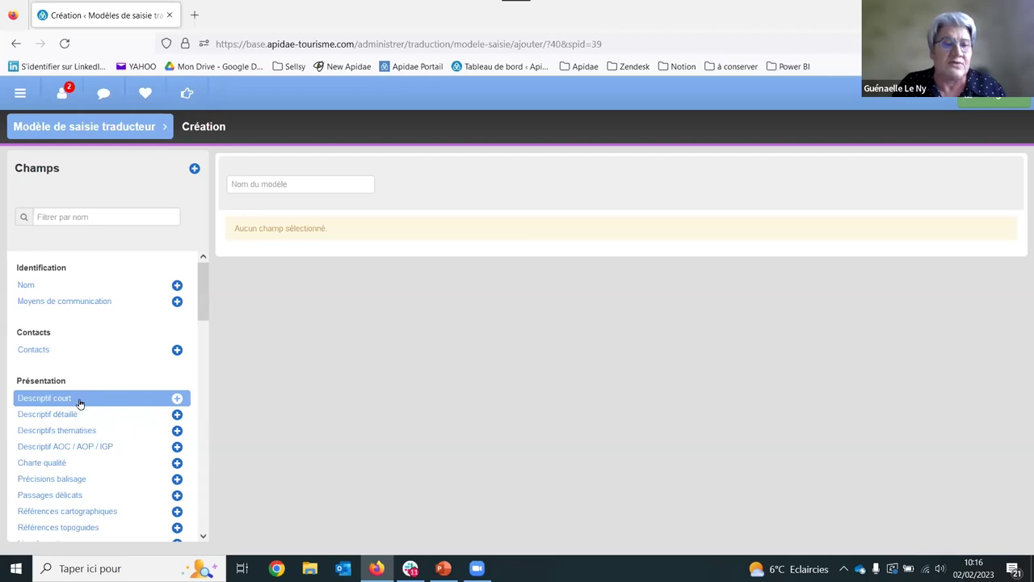
{"action": "left_click", "coordinate": [176, 399]}
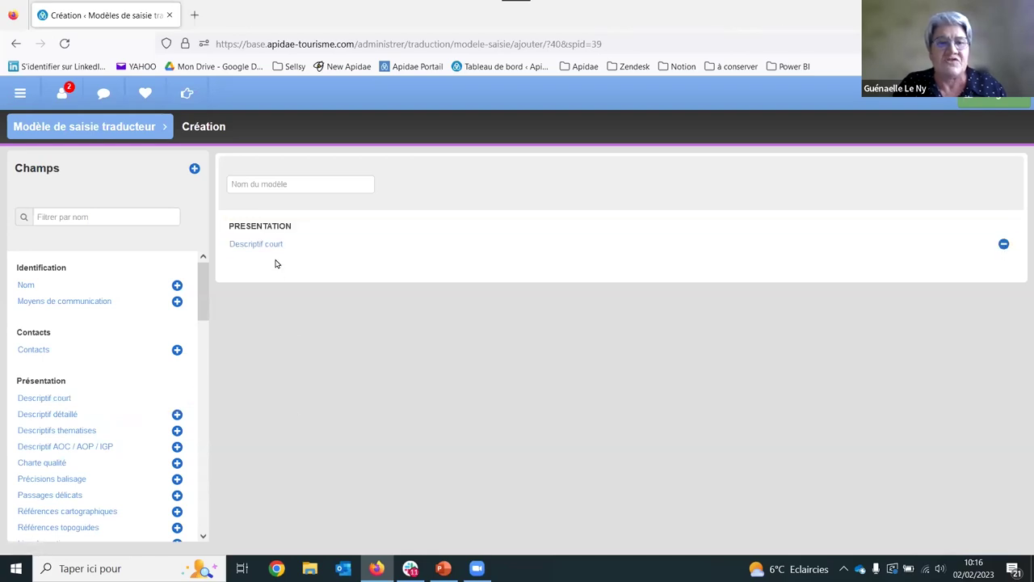
- Name the model "Mon modele traduction présentation" and save it
{"action": "left_click", "coordinate": [261, 181]}
{"action": "type", "text": "M"}
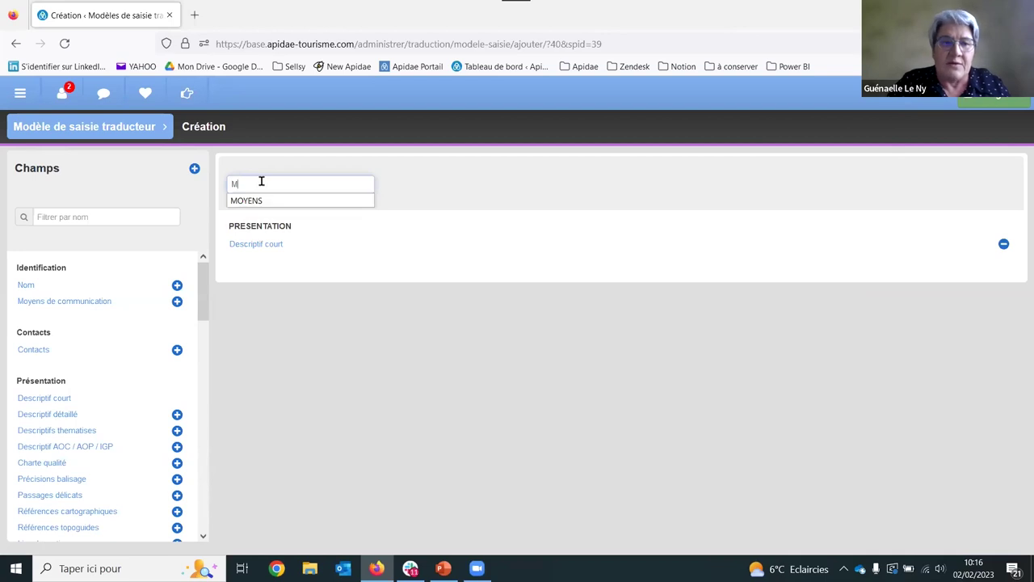
{"action": "type", "text": "on modèle"}
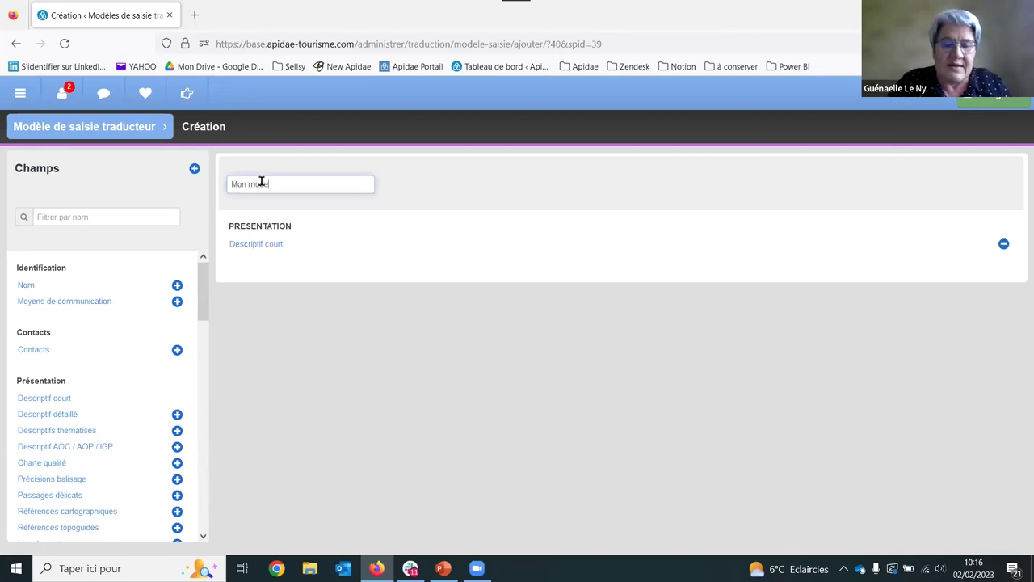
{"action": "type", "text": " tradcution"}
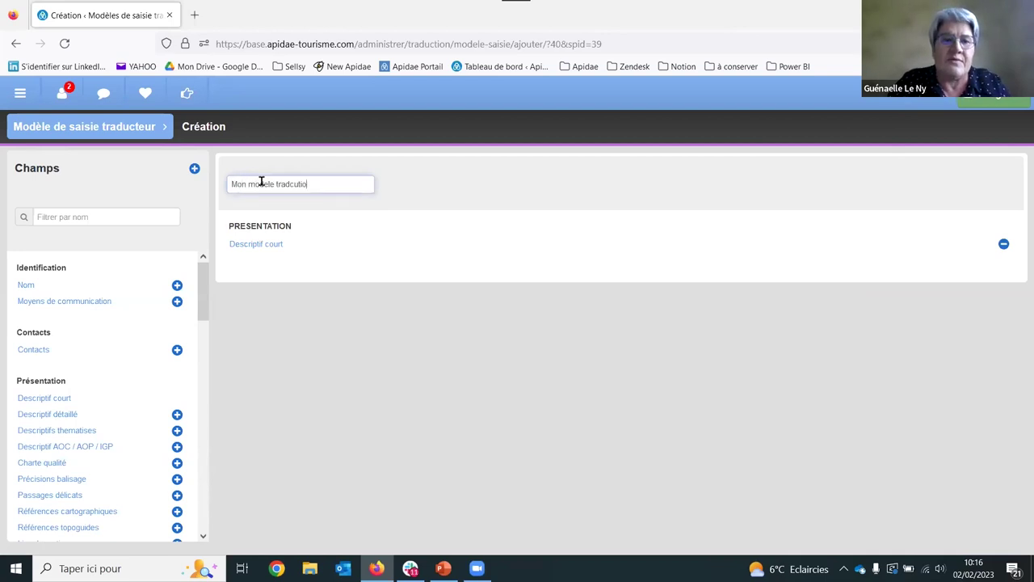
{"action": "key", "text": "BackSpace"}
{"action": "key", "text": "BackSpace"}
{"action": "key", "text": "BackSpace"}
{"action": "key", "text": "BackSpace"}
{"action": "key", "text": "BackSpace"}
{"action": "key", "text": "BackSpace"}
{"action": "type", "text": "uction"}
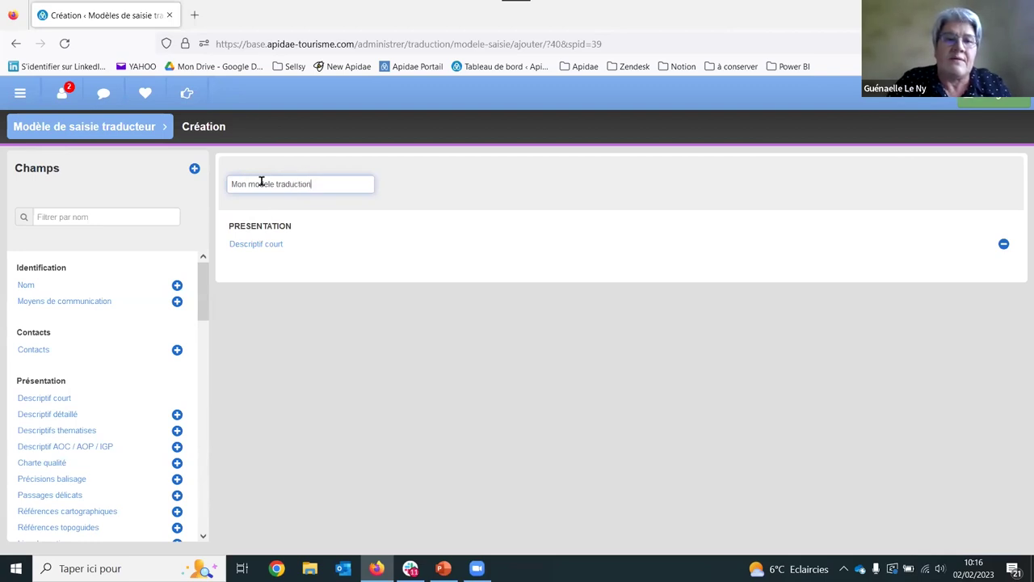
{"action": "type", "text": "nprésent"}
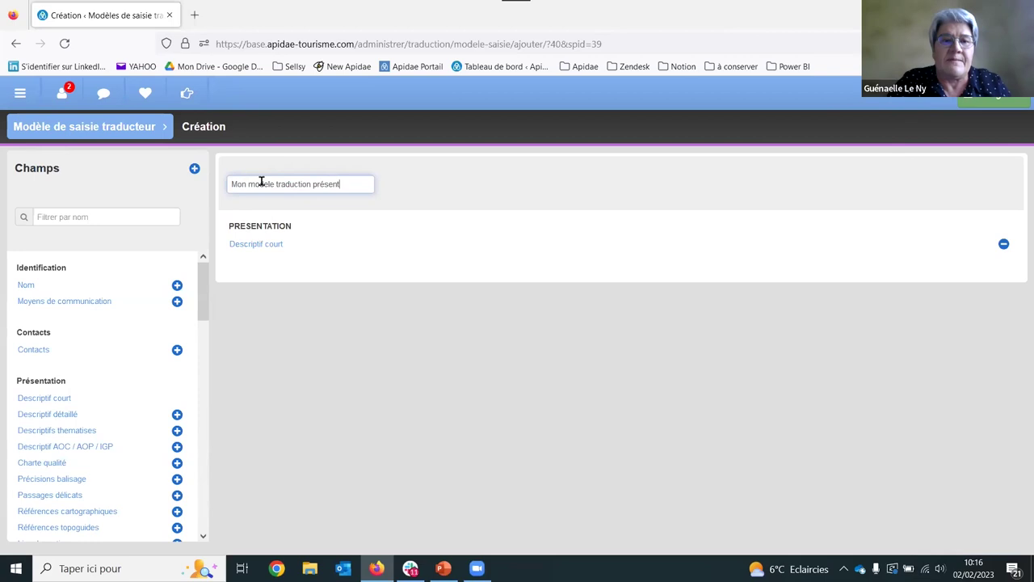
{"action": "type", "text": "ation"}
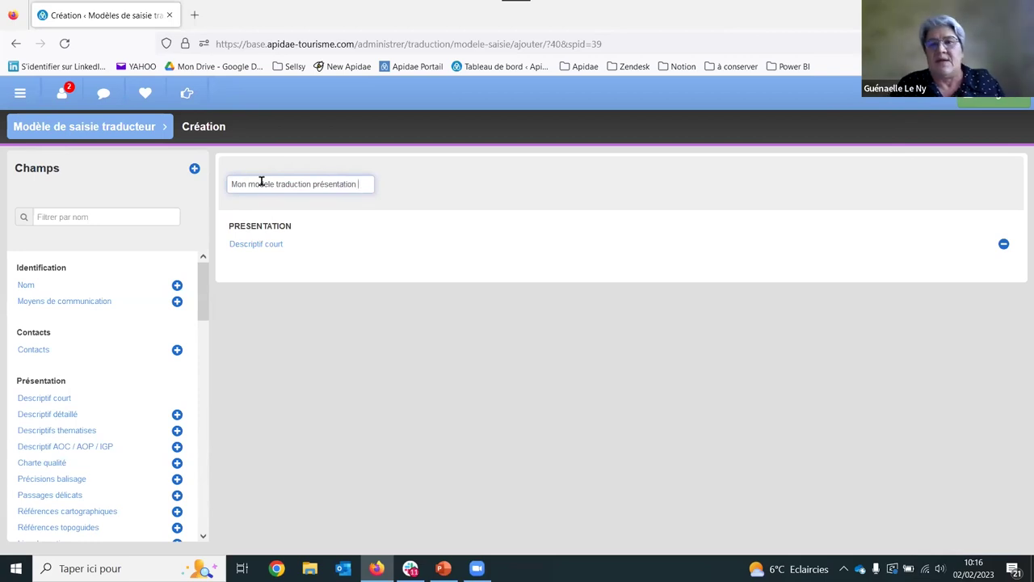
{"action": "left_click", "coordinate": [1002, 100]}
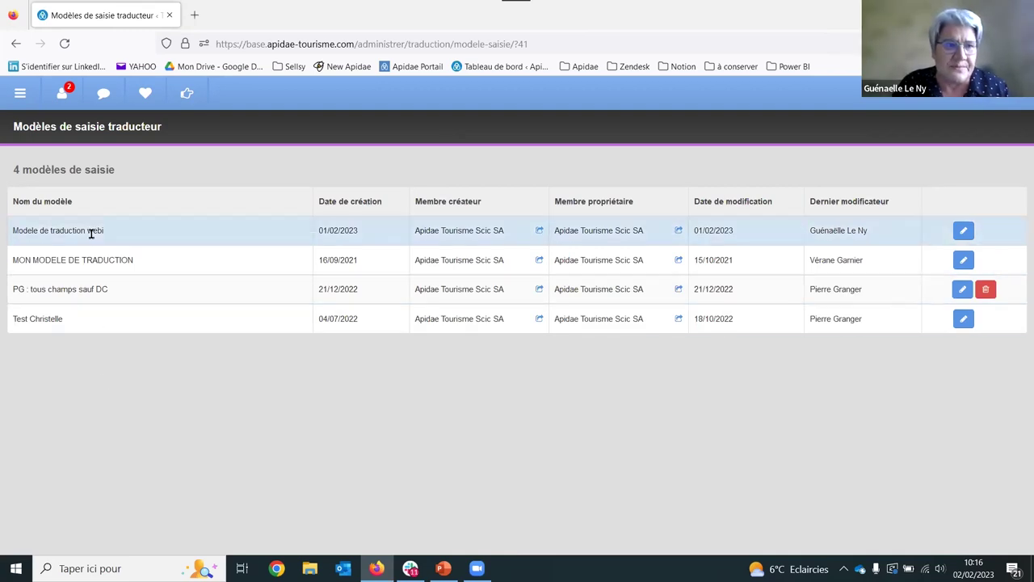
- From the translation contracts, start a new contract and name it "Mon contractt de tradduction deepl 2"
{"action": "left_click", "coordinate": [22, 98]}
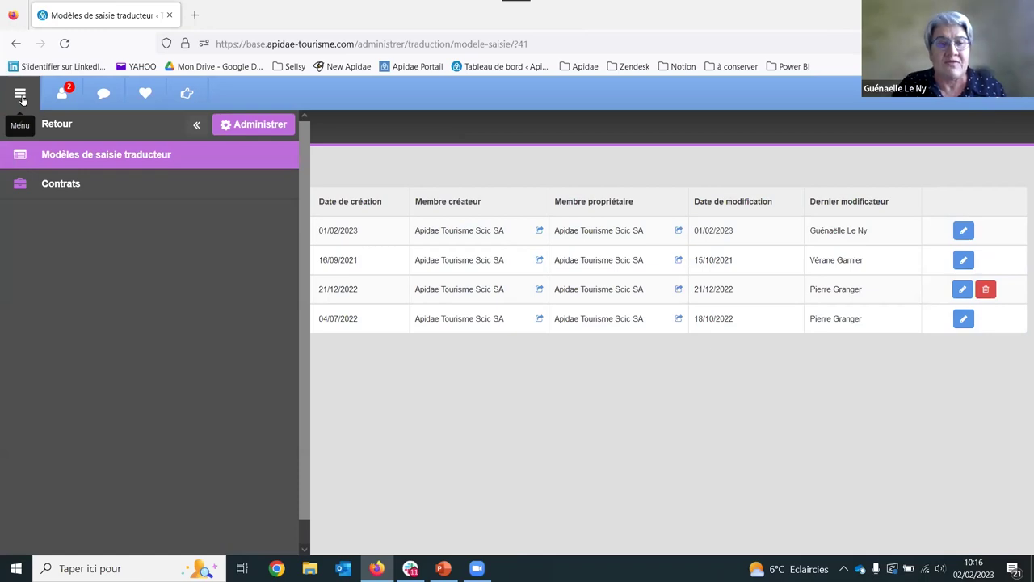
{"action": "left_click", "coordinate": [61, 184]}
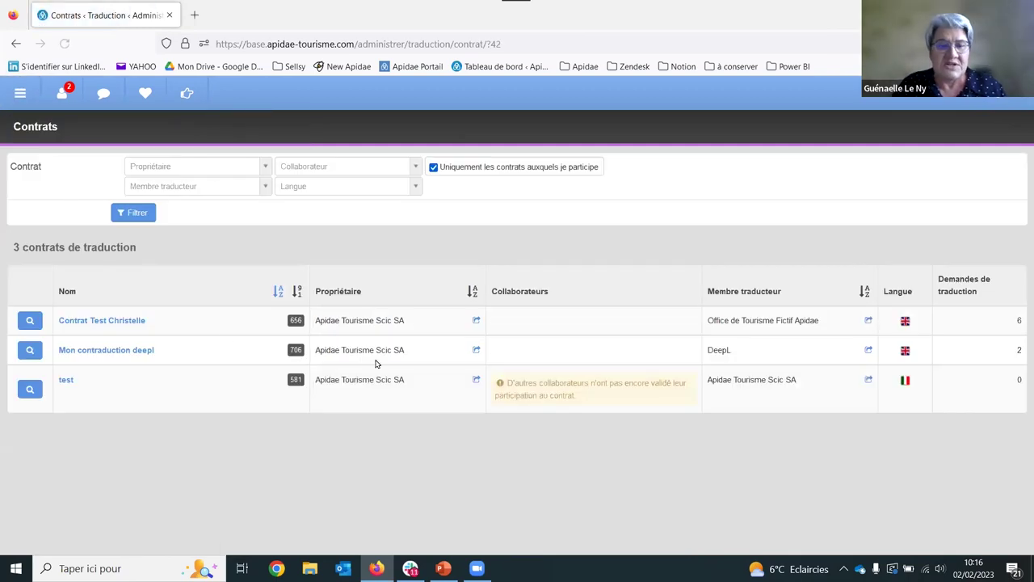
{"action": "left_click", "coordinate": [1015, 97]}
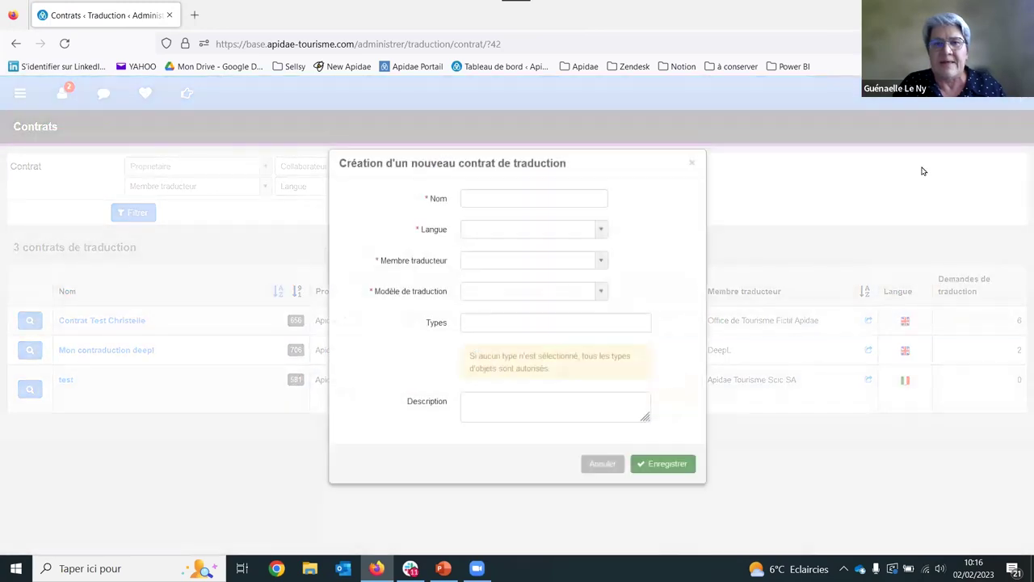
{"action": "left_click", "coordinate": [493, 198]}
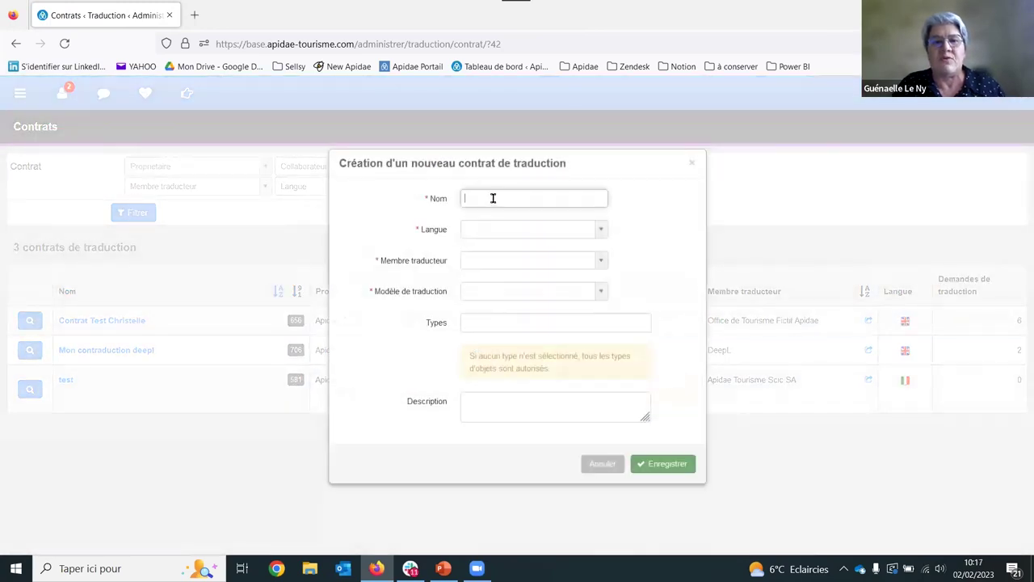
{"action": "type", "text": "Mon"}
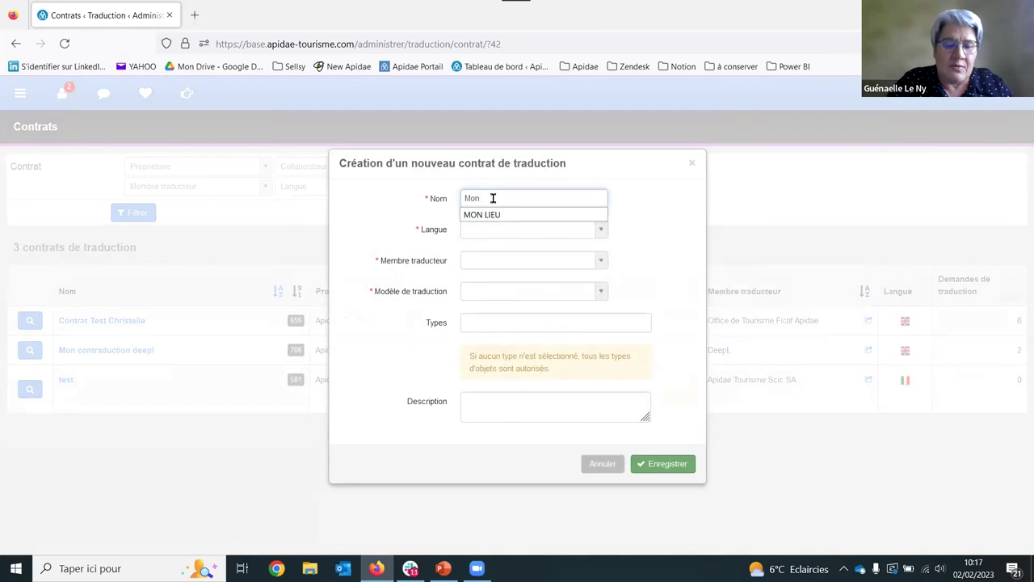
{"action": "type", "text": " contractt"}
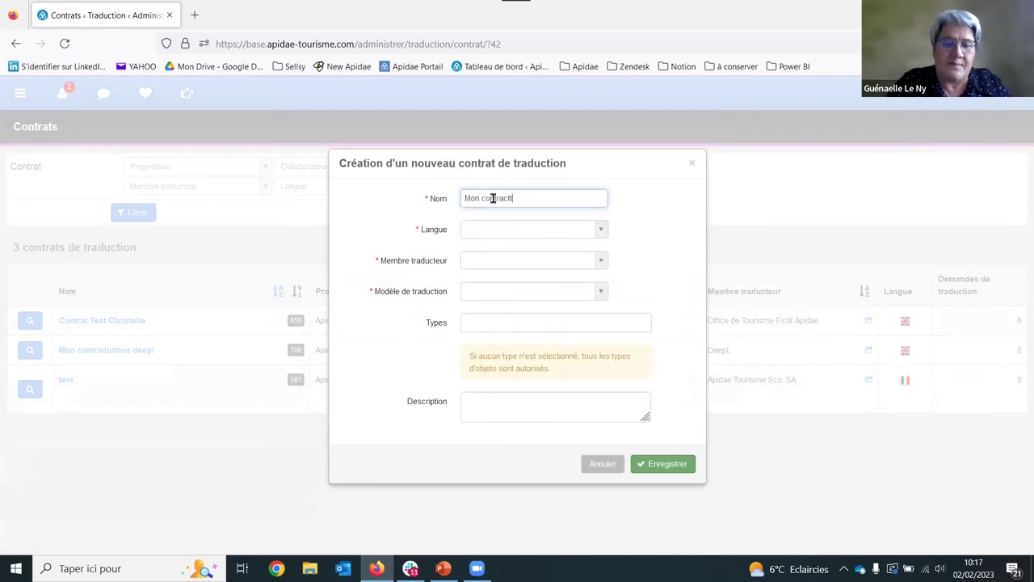
{"action": "type", "text": " de tra"}
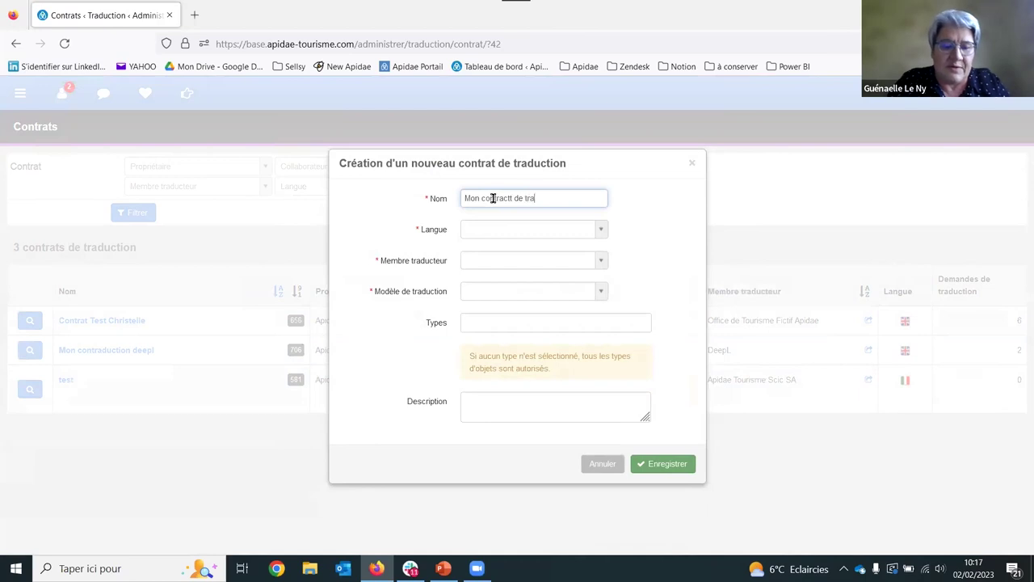
{"action": "type", "text": "dduction de"}
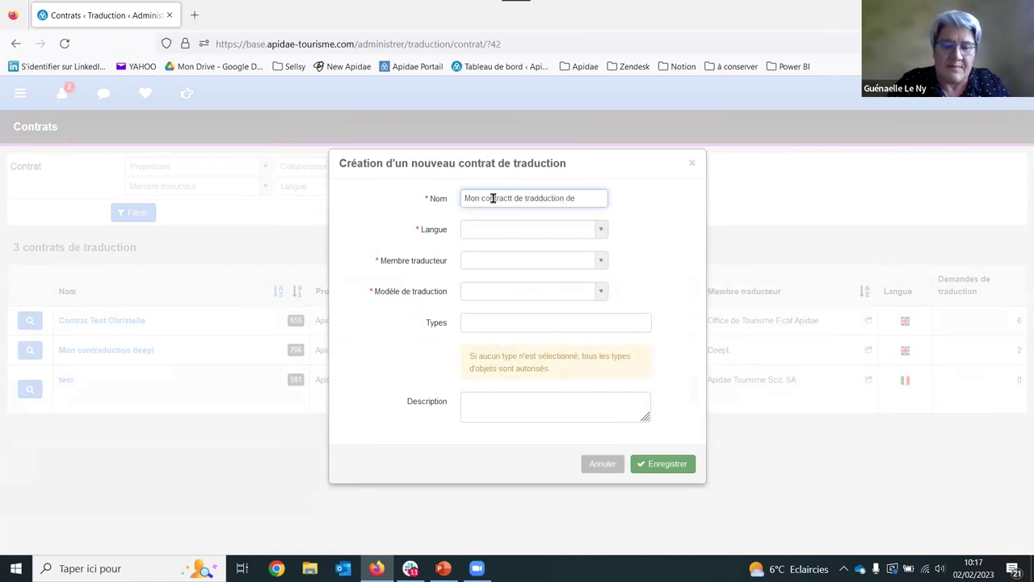
{"action": "type", "text": "epl 2"}
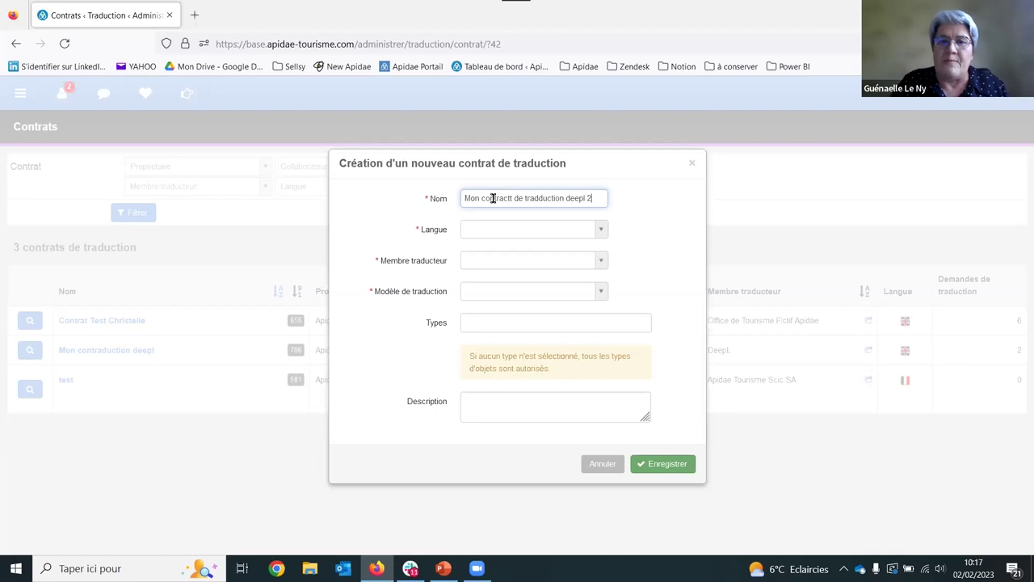
- Set the contract's language to Anglais and its translator member to DeepL
{"action": "left_click", "coordinate": [523, 229]}
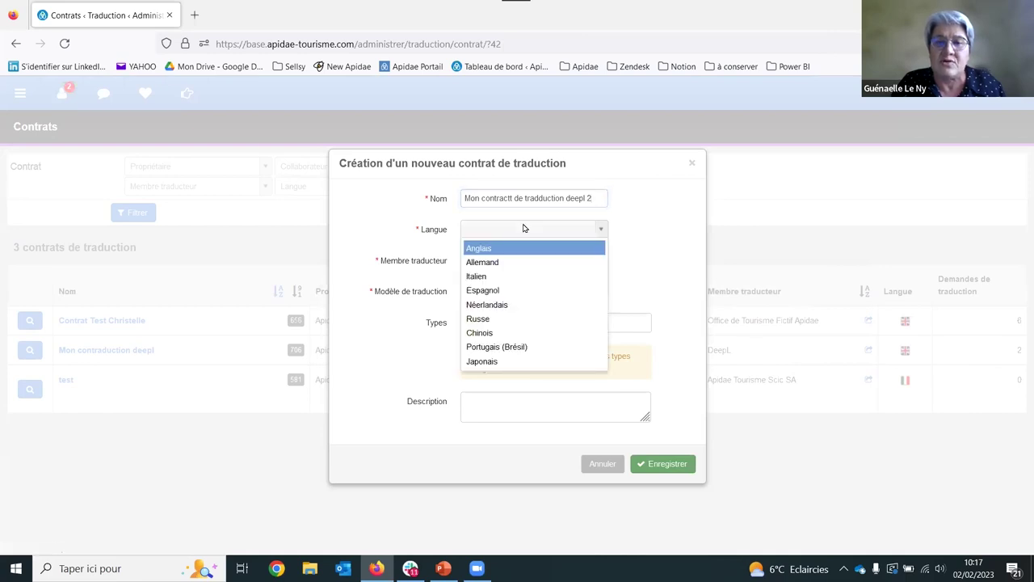
{"action": "left_click", "coordinate": [493, 252]}
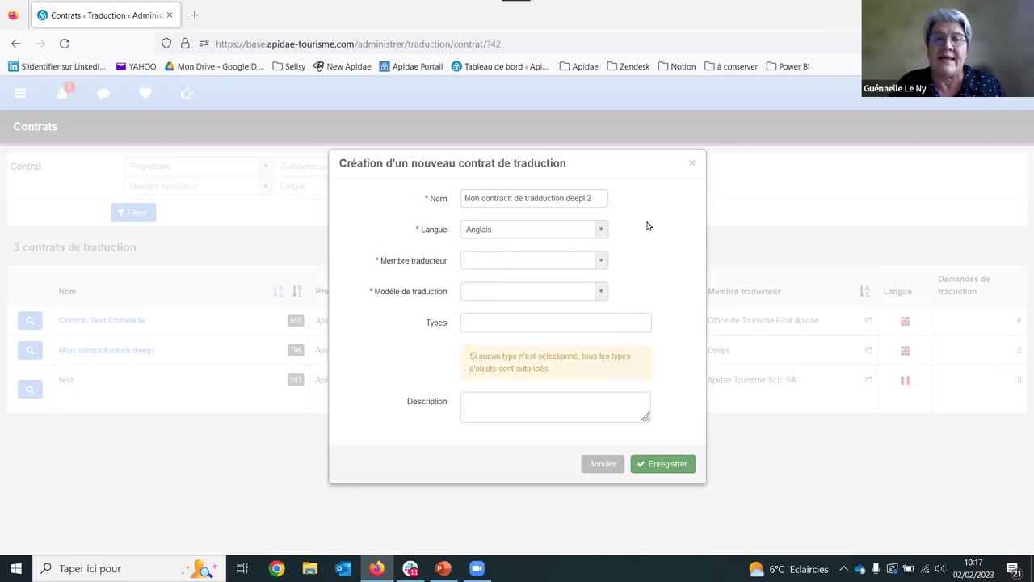
{"action": "left_click", "coordinate": [481, 263]}
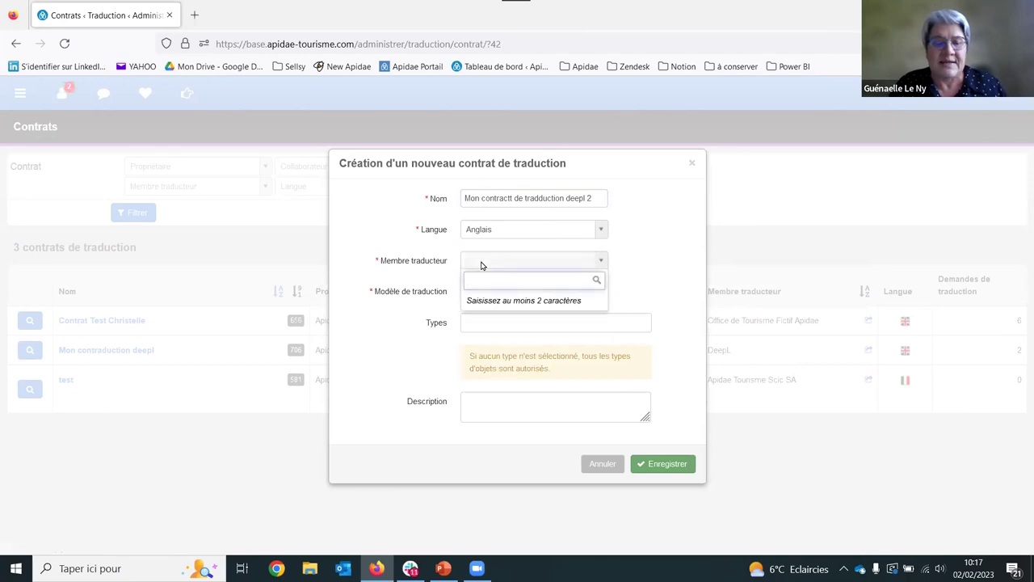
{"action": "type", "text": "deepl"}
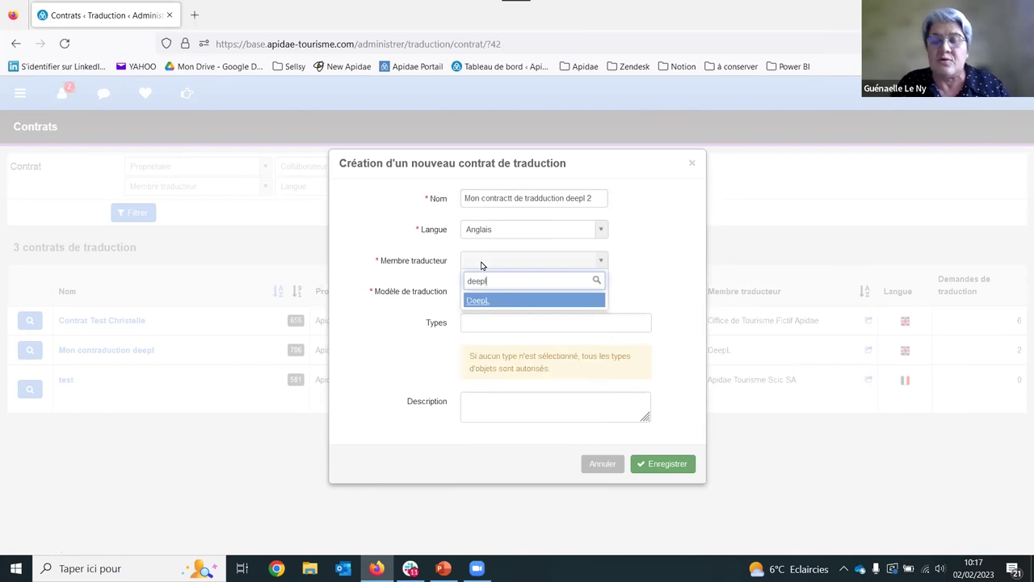
{"action": "left_click", "coordinate": [504, 302]}
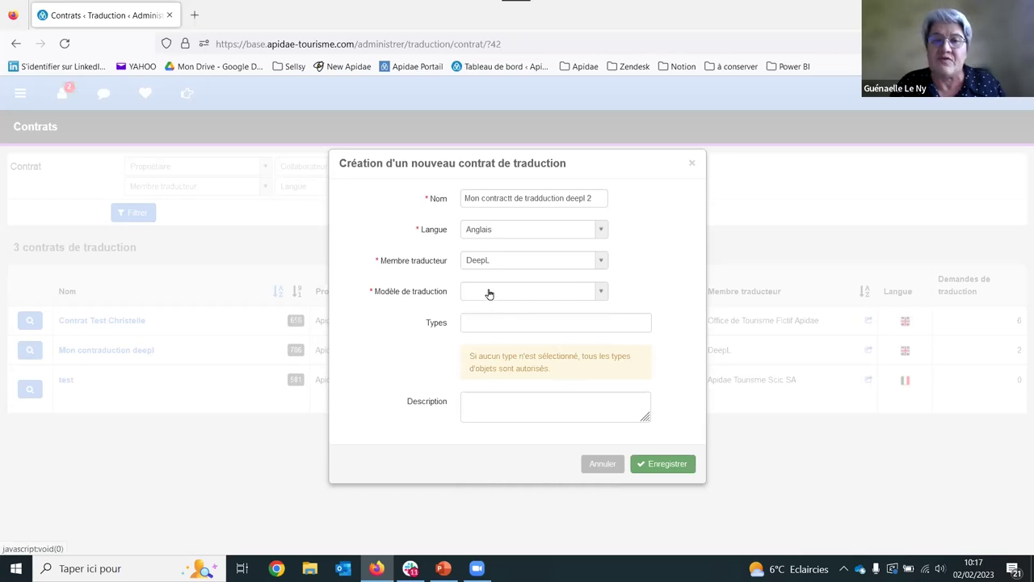
- Assign the translation model "Mon modele traduction présentation", leave types and description empty, save the contract and dismiss the notification
{"action": "left_click", "coordinate": [489, 292]}
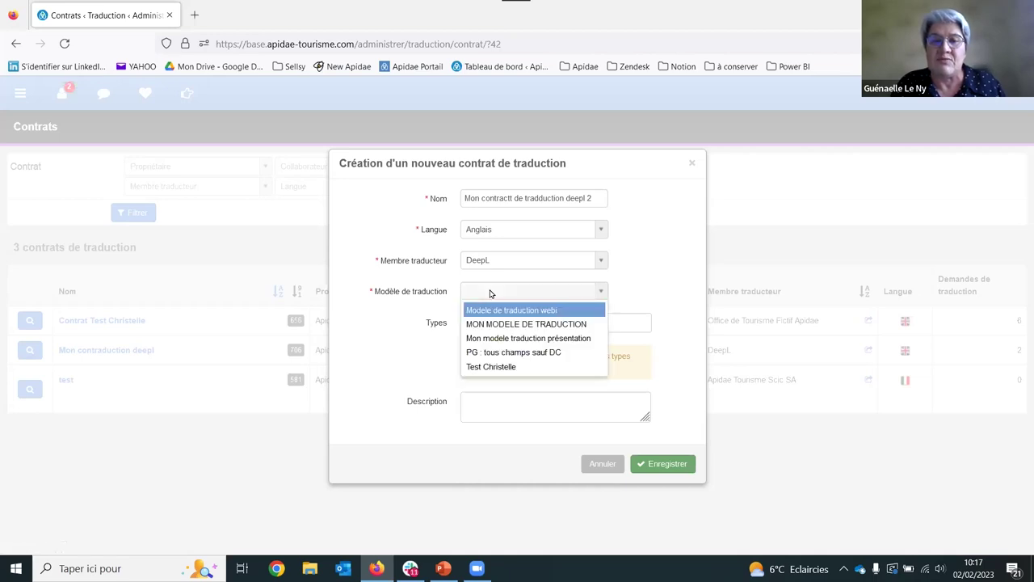
{"action": "left_click", "coordinate": [521, 339]}
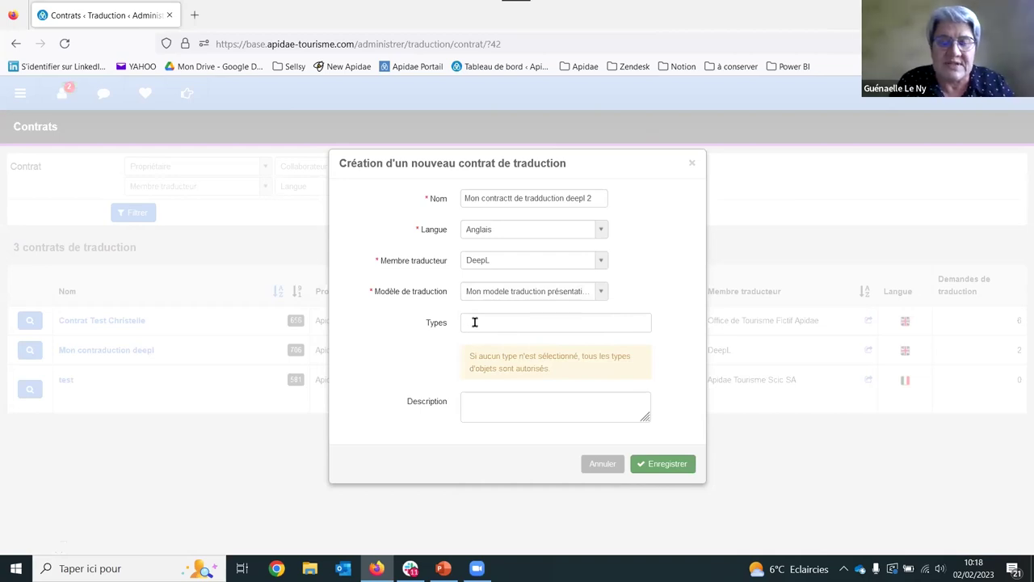
{"action": "left_click", "coordinate": [475, 324]}
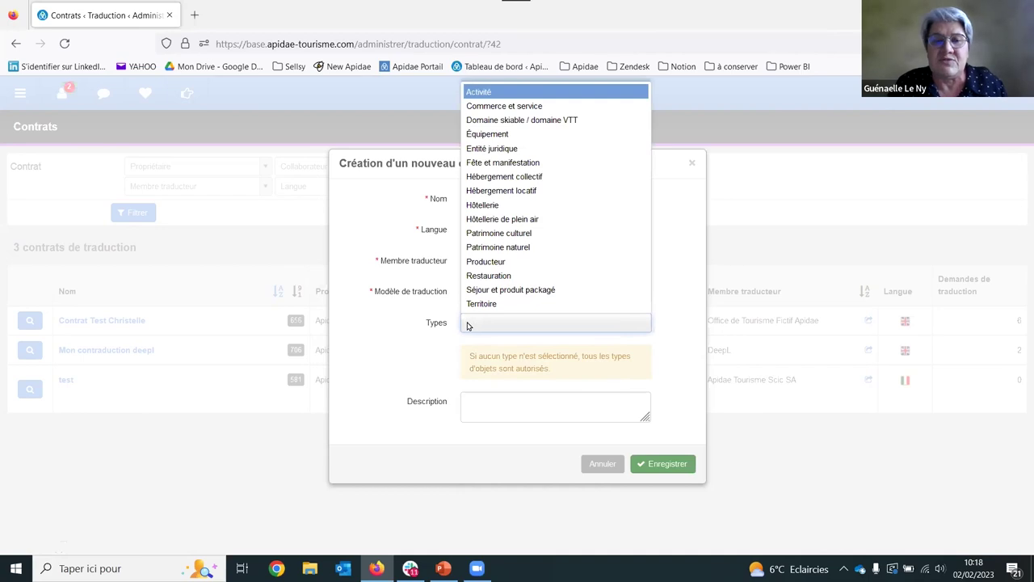
{"action": "left_click", "coordinate": [427, 356]}
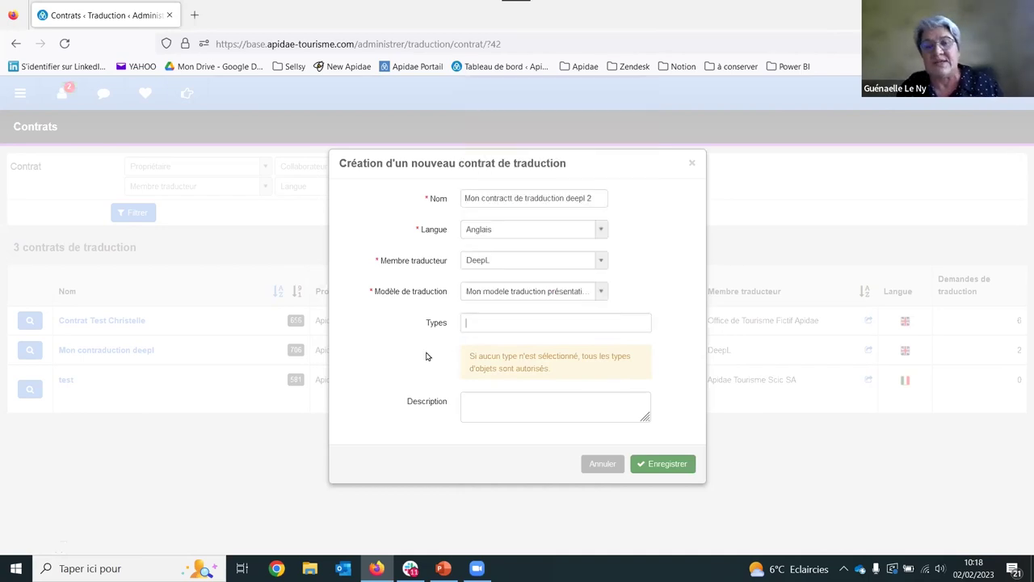
{"action": "left_click", "coordinate": [491, 401]}
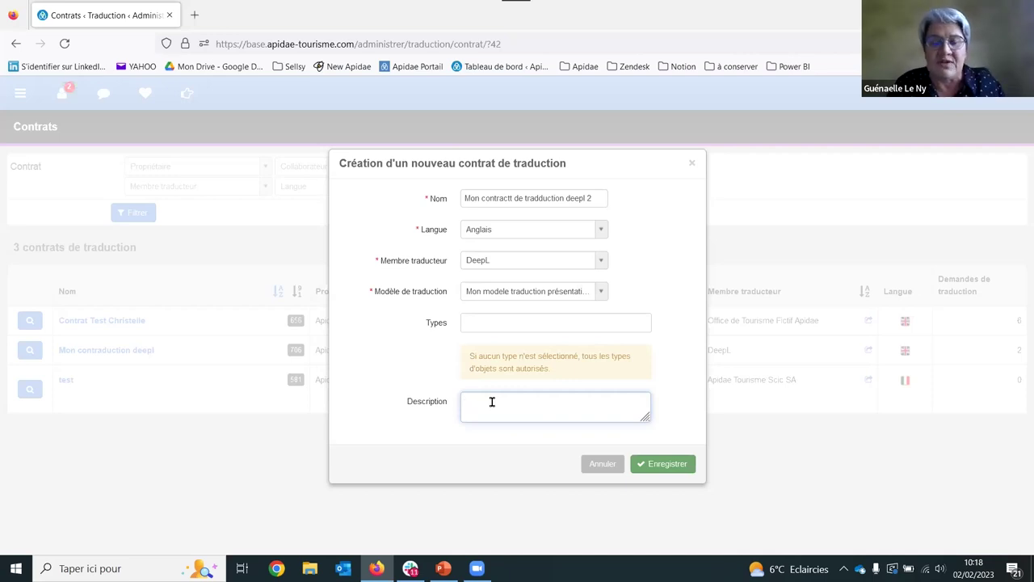
{"action": "left_click", "coordinate": [667, 467]}
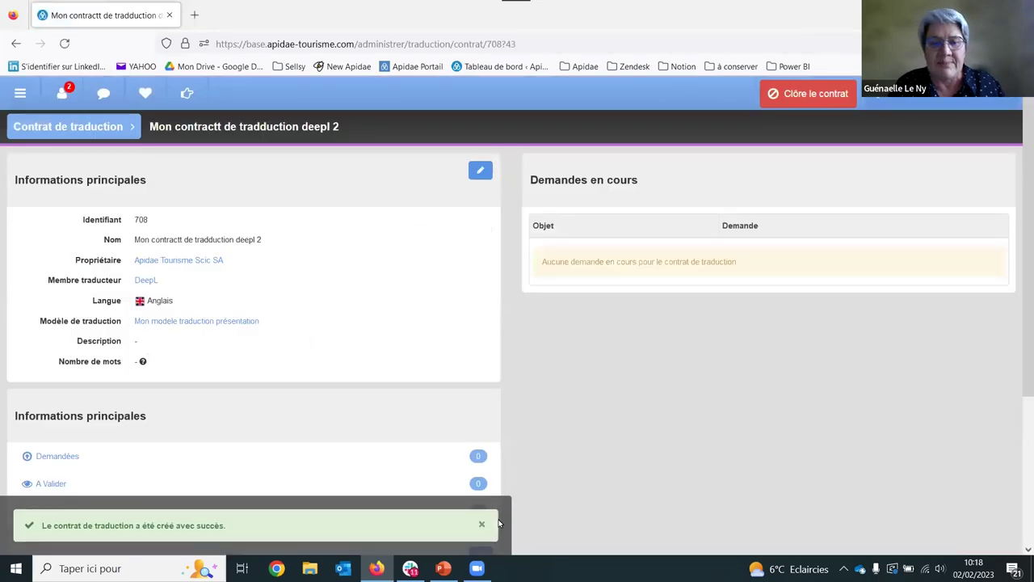
{"action": "left_click", "coordinate": [482, 523]}
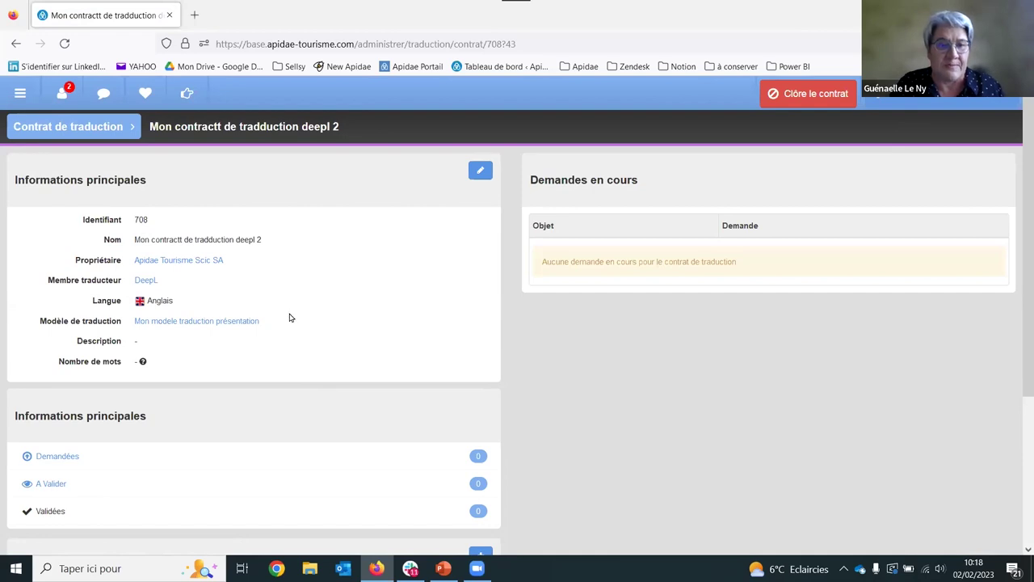
- Leave the translation administration and open the Gérer list of the member's own records (Mes données)
{"action": "left_click", "coordinate": [20, 95]}
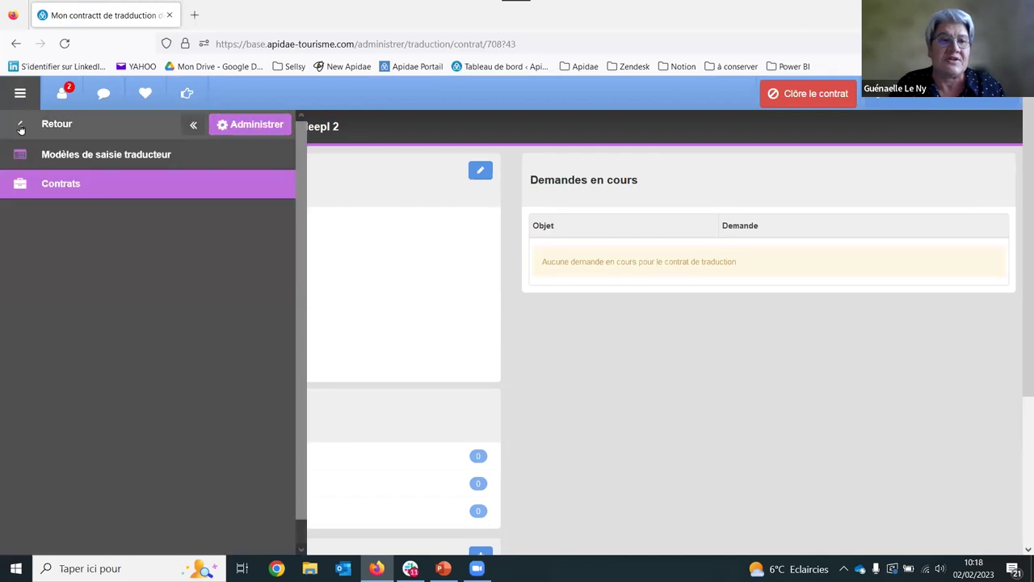
{"action": "left_click", "coordinate": [20, 128]}
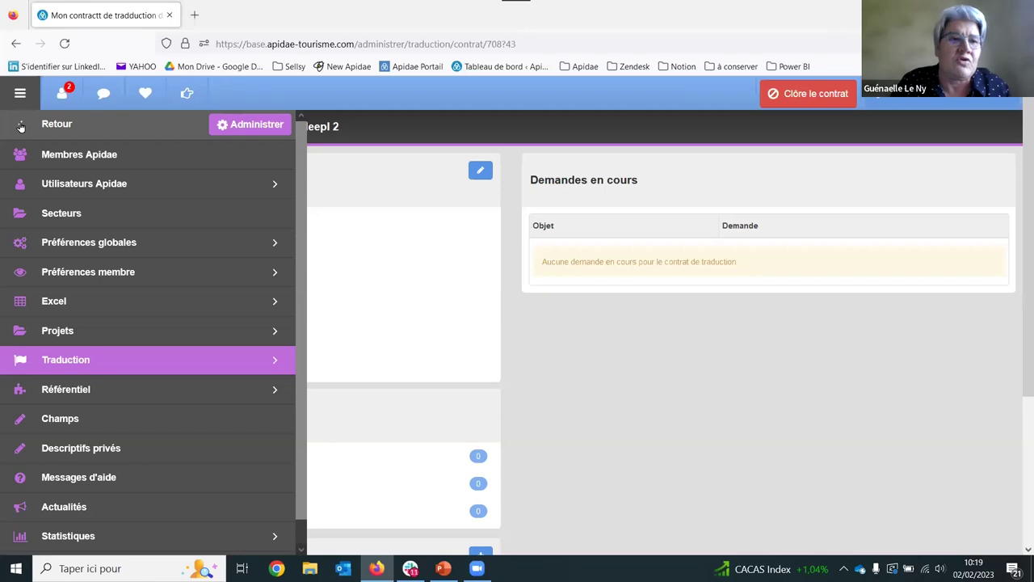
{"action": "left_click", "coordinate": [21, 125]}
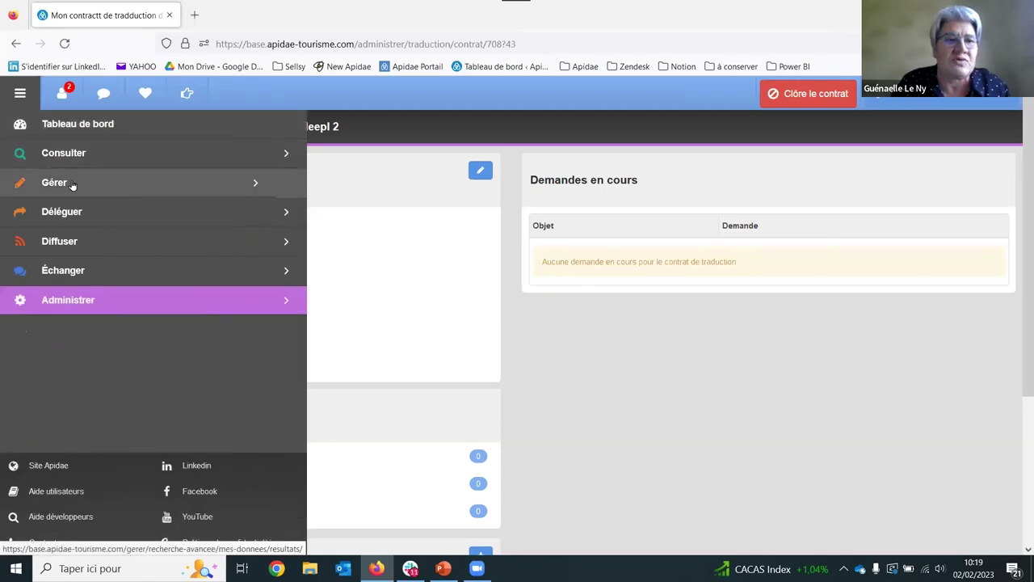
{"action": "left_click", "coordinate": [72, 185]}
{"action": "left_click", "coordinate": [72, 185]}
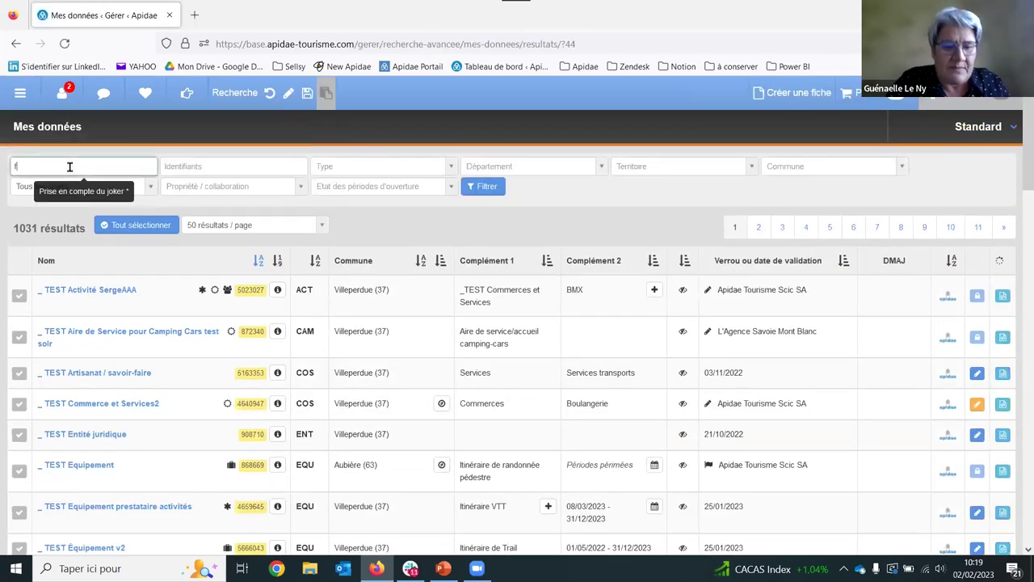
- Filter the records by the name "fiche à traduire" and select the three records named exactly "Fiche à traduire GLN"
{"action": "type", "text": "fiche"}
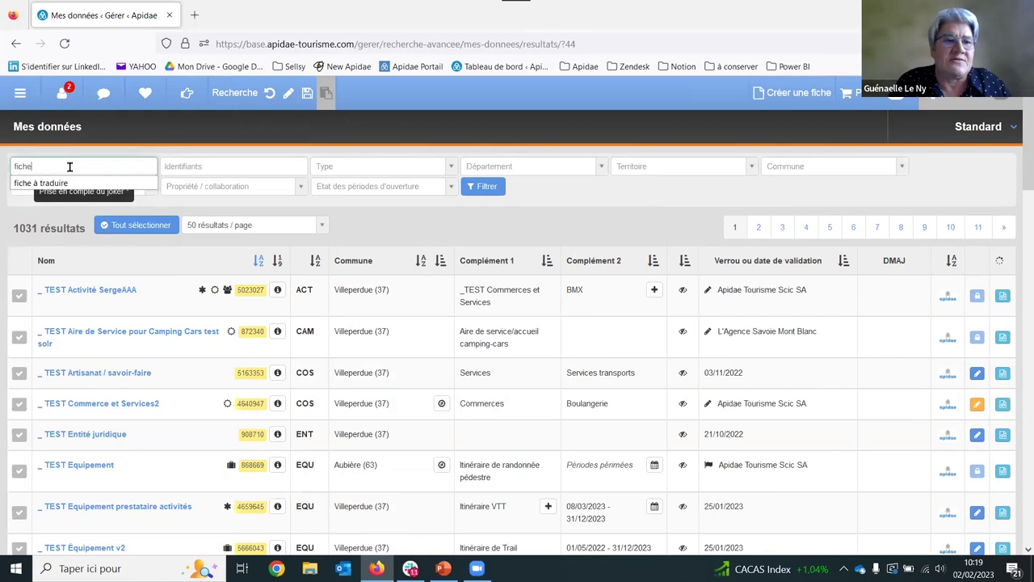
{"action": "left_click", "coordinate": [40, 182]}
{"action": "left_click", "coordinate": [486, 187]}
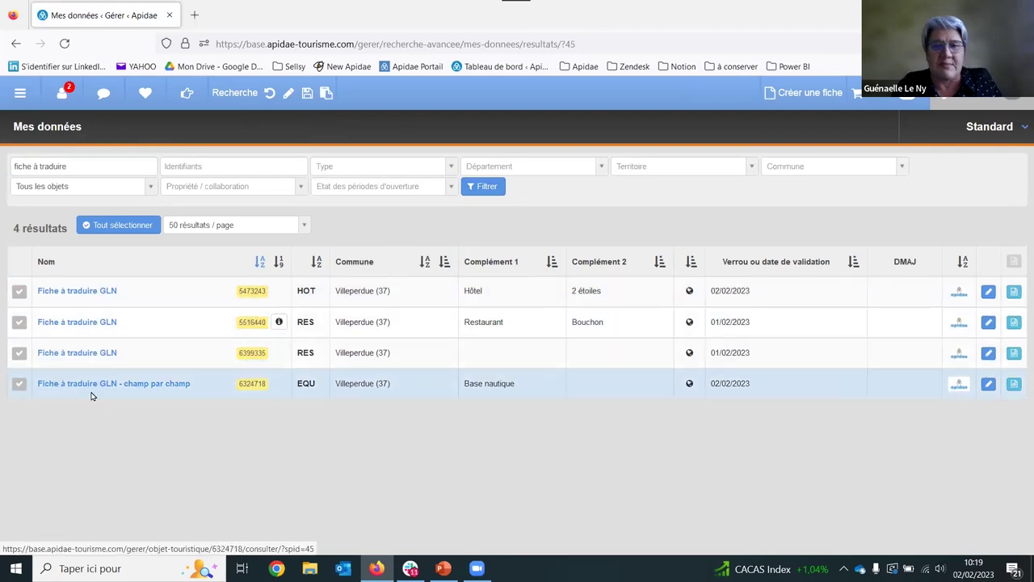
{"action": "left_click", "coordinate": [18, 292]}
{"action": "left_click", "coordinate": [19, 322]}
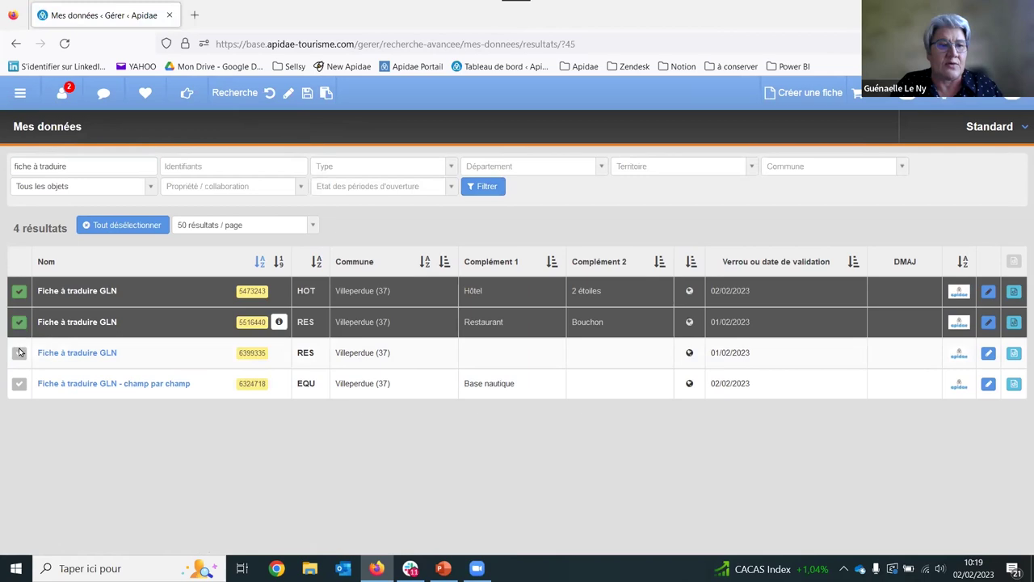
{"action": "left_click", "coordinate": [18, 353]}
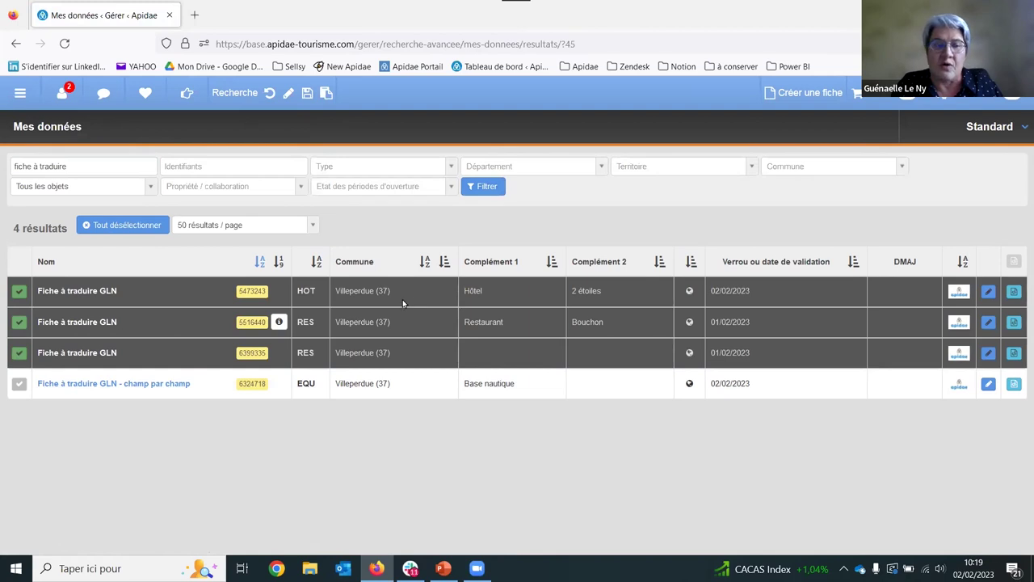
{"action": "left_click", "coordinate": [962, 100]}
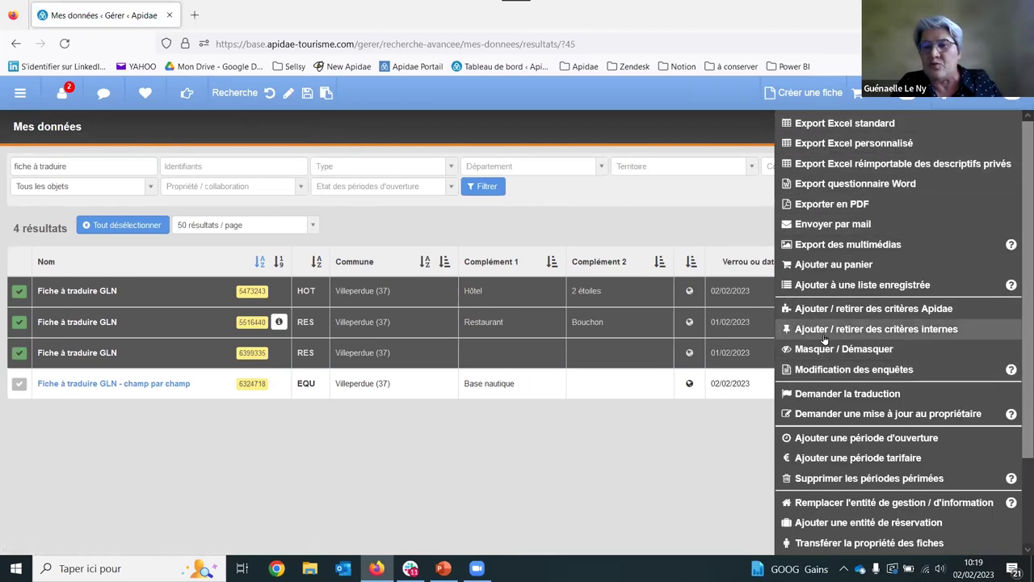
{"action": "left_click", "coordinate": [848, 394]}
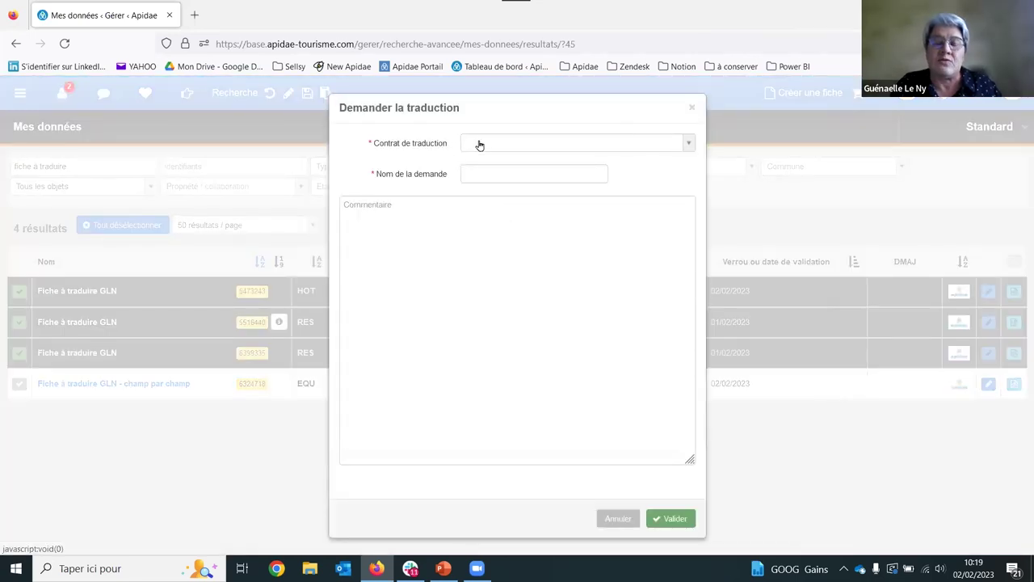
{"action": "left_click", "coordinate": [480, 145]}
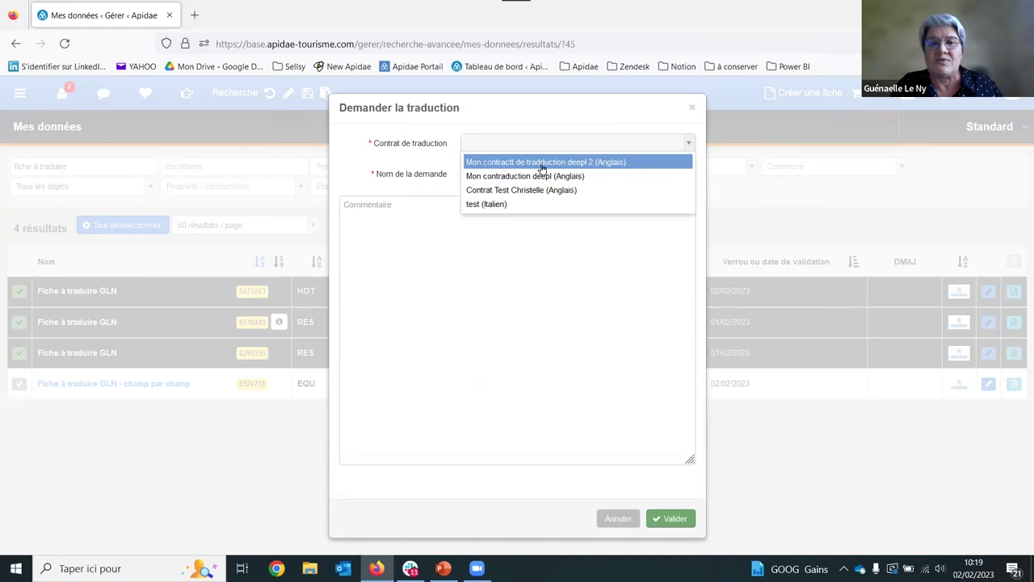
{"action": "left_click", "coordinate": [616, 164]}
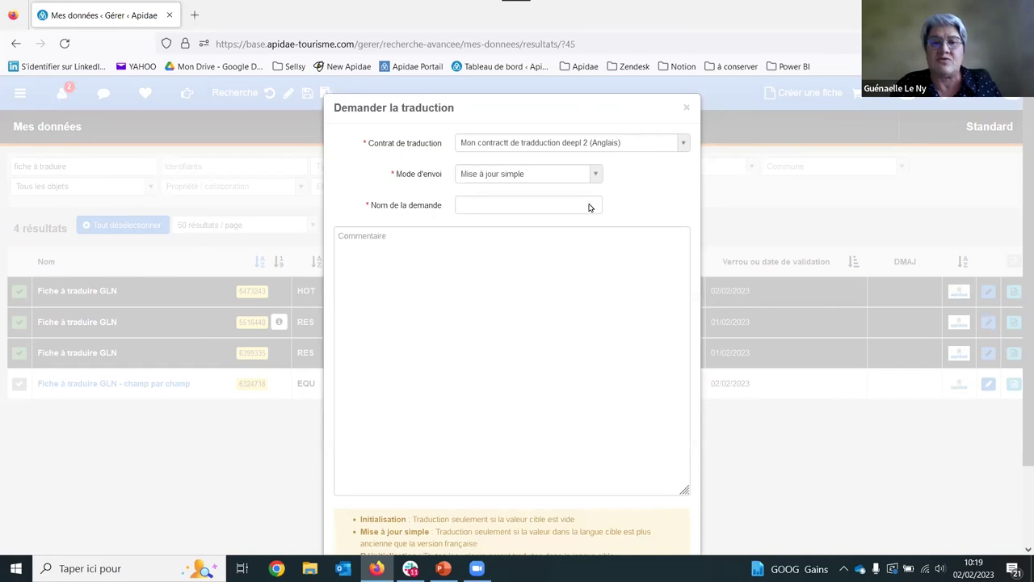
{"action": "triple_click", "coordinate": [579, 106]}
{"action": "key", "text": "Escape"}
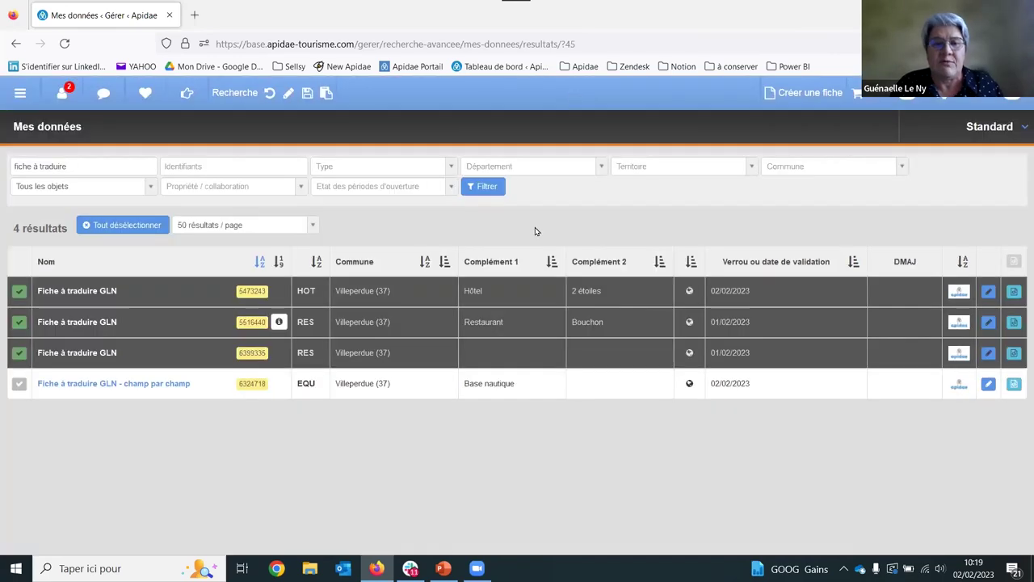
{"action": "left_click", "coordinate": [1005, 93]}
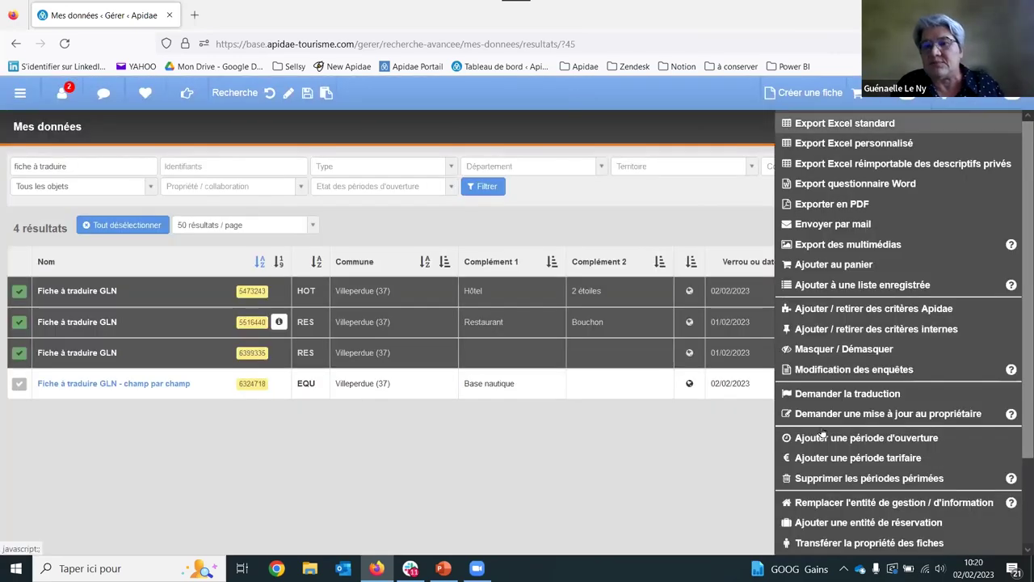
{"action": "left_click", "coordinate": [823, 394]}
{"action": "left_click", "coordinate": [506, 144]}
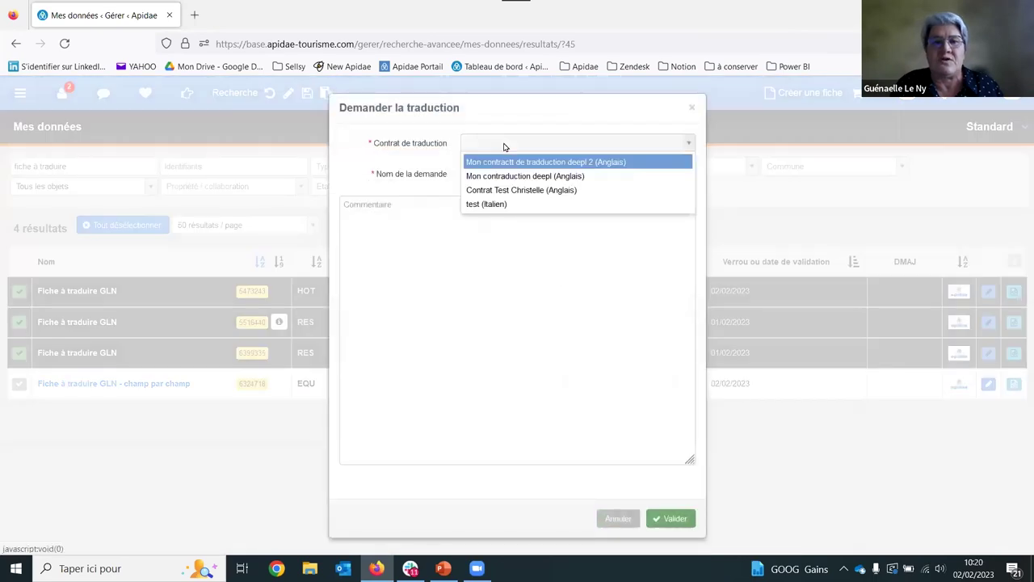
{"action": "left_click", "coordinate": [506, 172]}
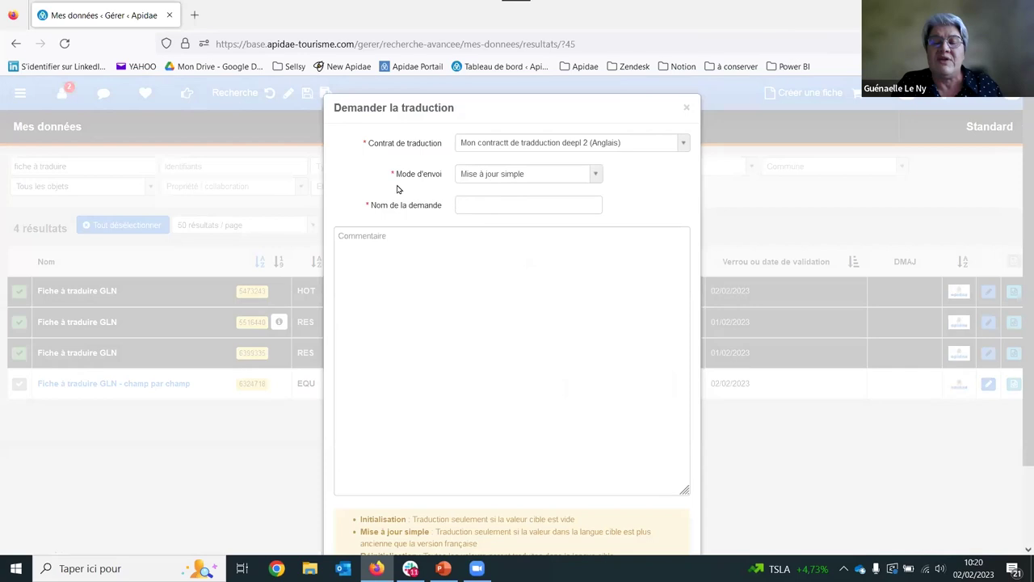
{"action": "left_click", "coordinate": [596, 176]}
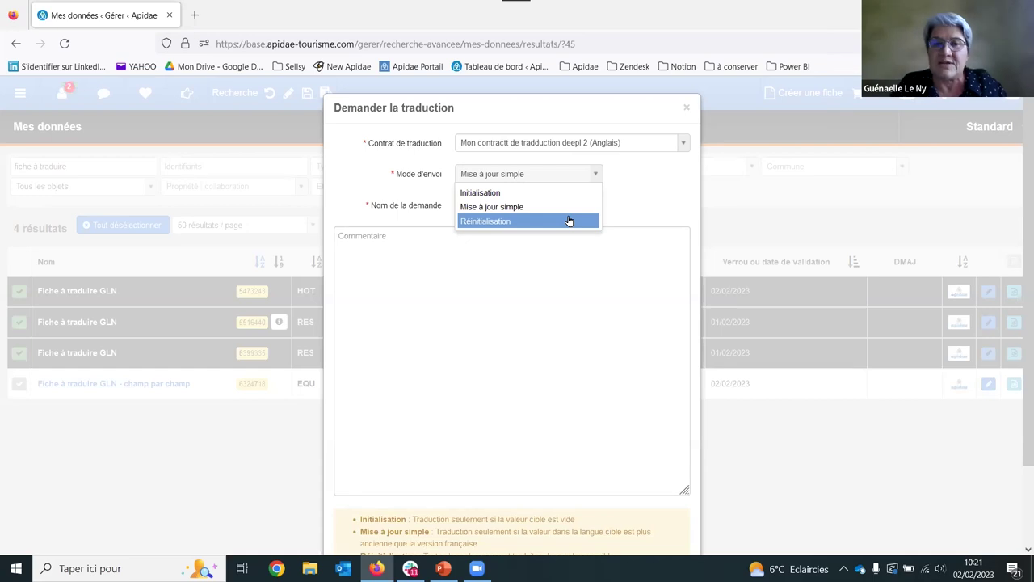
{"action": "left_click", "coordinate": [523, 194]}
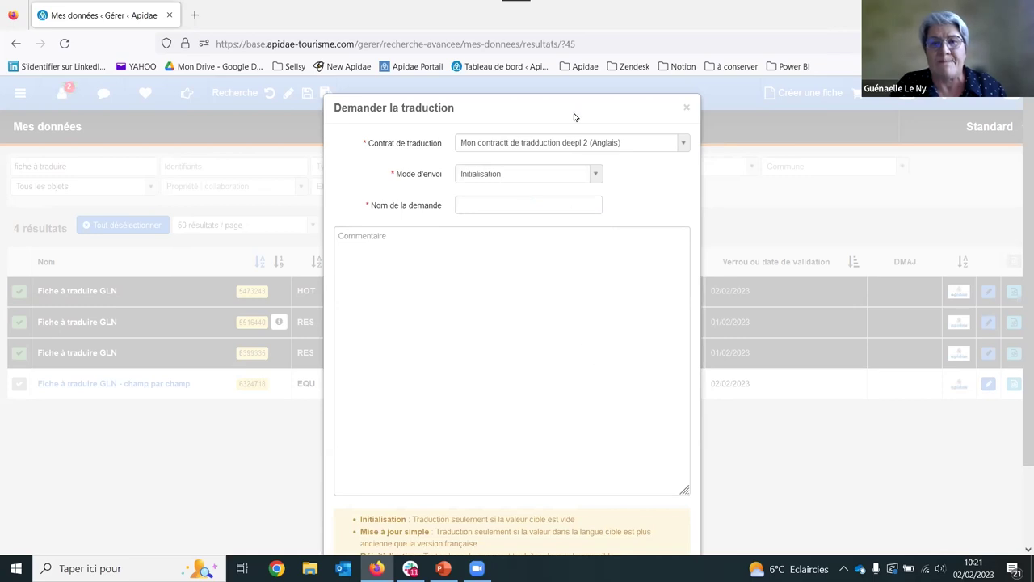
{"action": "key", "text": "ctrl+a"}
{"action": "key", "text": "Escape"}
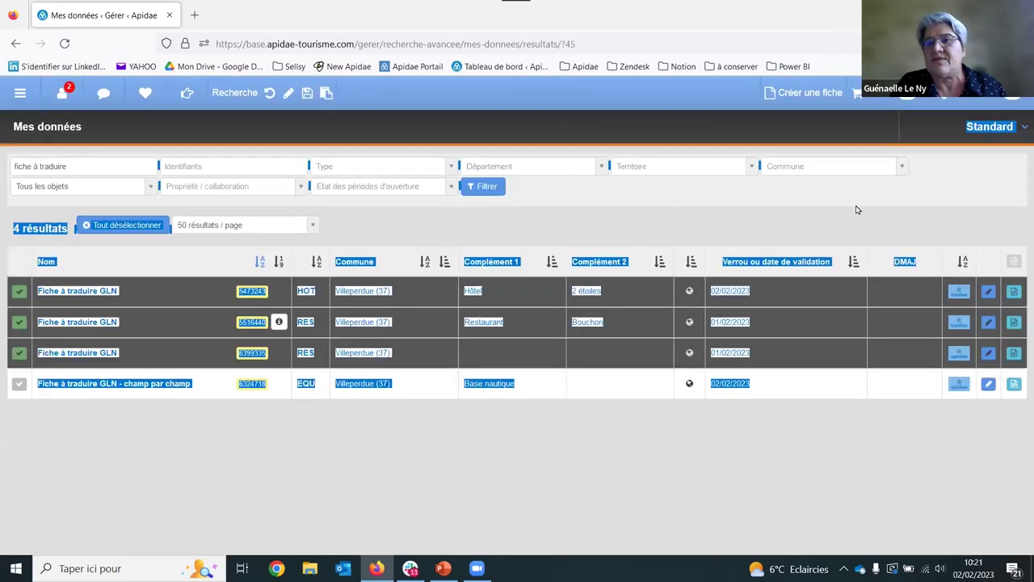
- Start a translation request for the selected records with contract "Mon contractt de tradduction deepl 2 (Anglais)" and sending mode Initialisation
{"action": "left_click", "coordinate": [584, 277]}
{"action": "left_click", "coordinate": [496, 143]}
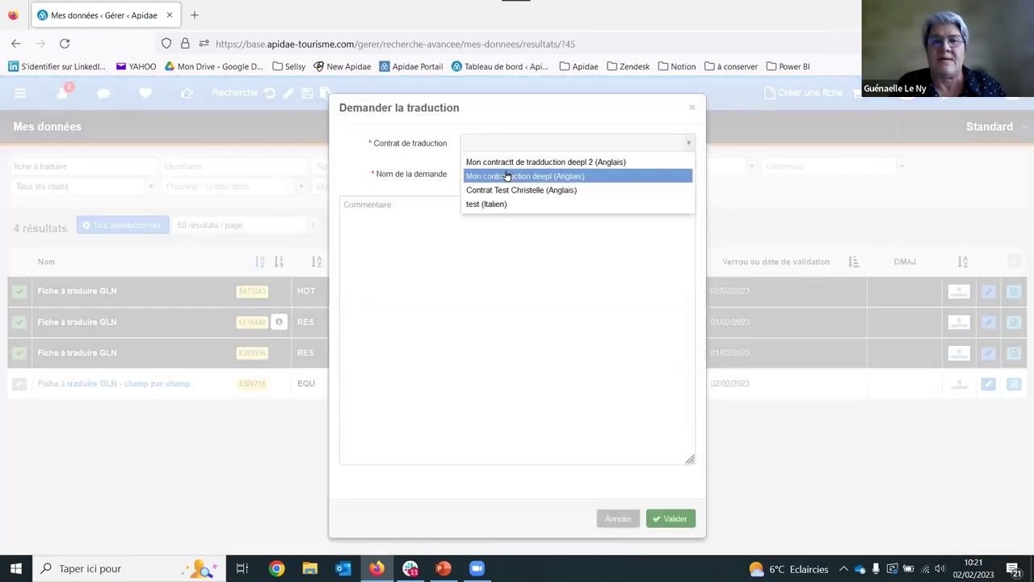
{"action": "left_click", "coordinate": [506, 163]}
{"action": "left_click", "coordinate": [485, 175]}
{"action": "left_click", "coordinate": [490, 193]}
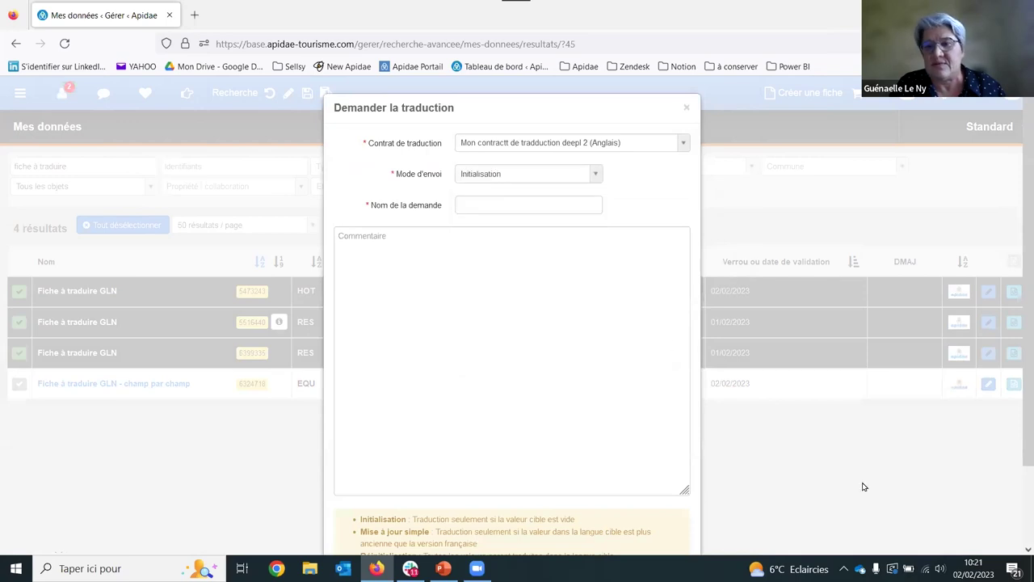
- Name the translation request "ma traduction", leave its comment empty and submit it
{"action": "scroll", "coordinate": [1020, 457], "scroll_direction": "down", "scroll_amount": 1}
{"action": "scroll", "coordinate": [1018, 458], "scroll_direction": "down", "scroll_amount": 2}
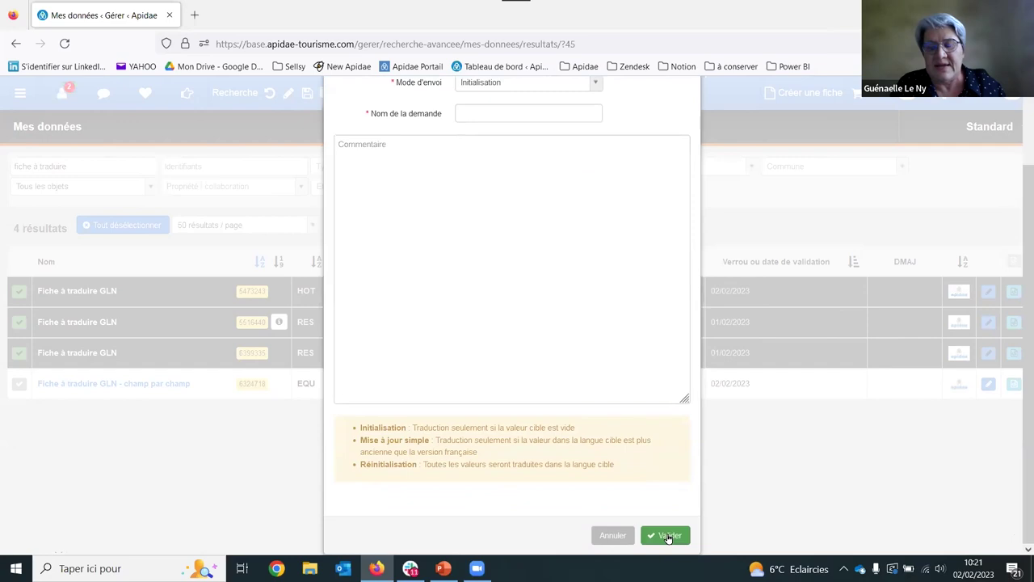
{"action": "left_click", "coordinate": [667, 535]}
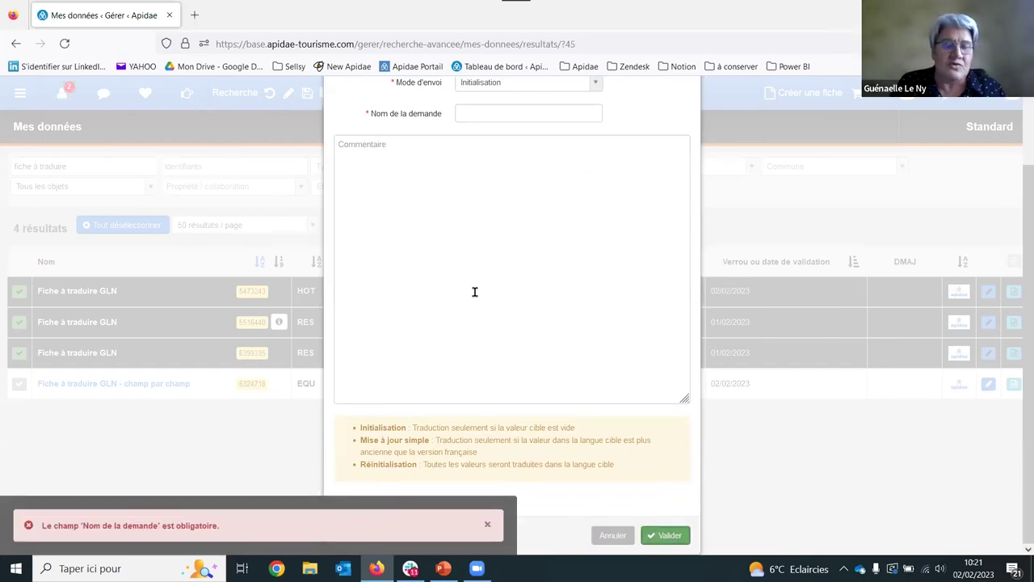
{"action": "left_click", "coordinate": [473, 114]}
{"action": "type", "text": "ma traduction"}
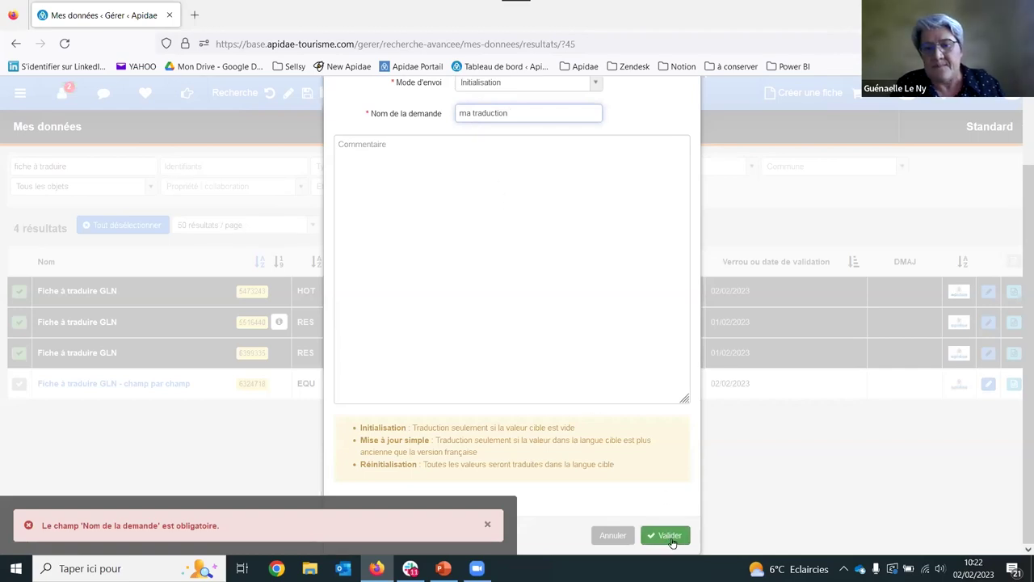
{"action": "left_click", "coordinate": [671, 538]}
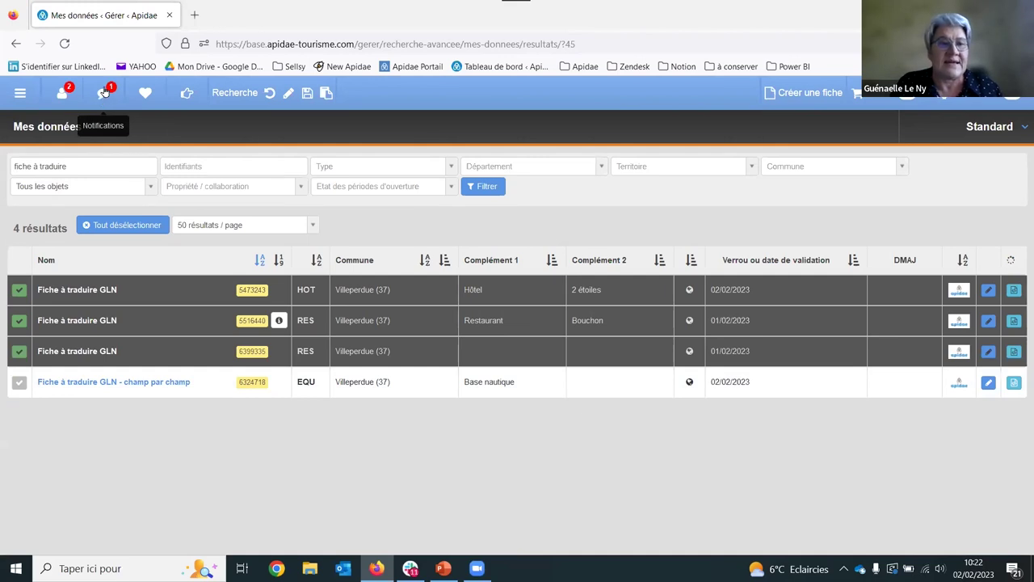
- Open the latest Demande de traduction task from the notifications and expand its full detailed report
{"action": "left_click", "coordinate": [104, 93]}
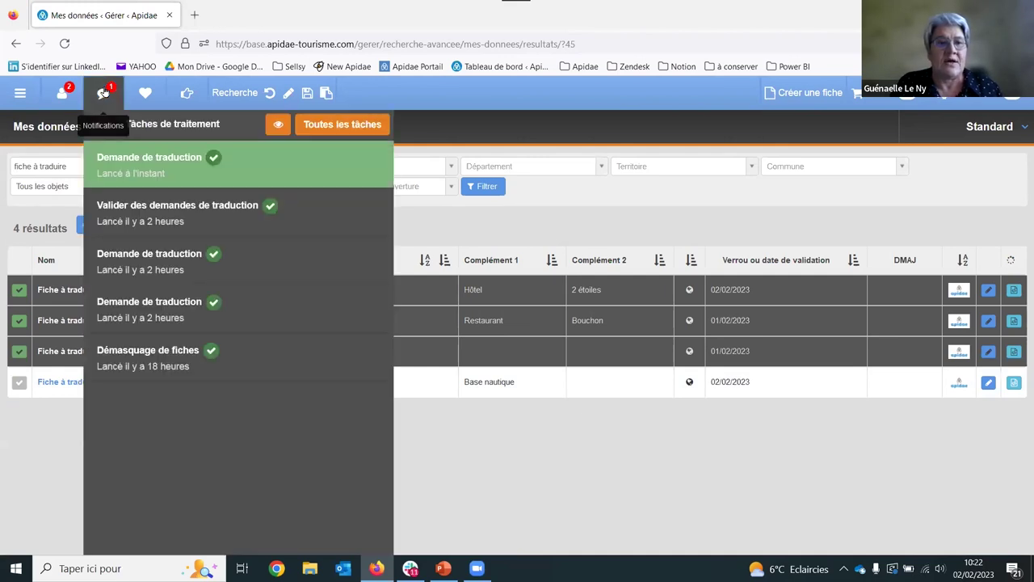
{"action": "left_click", "coordinate": [157, 165]}
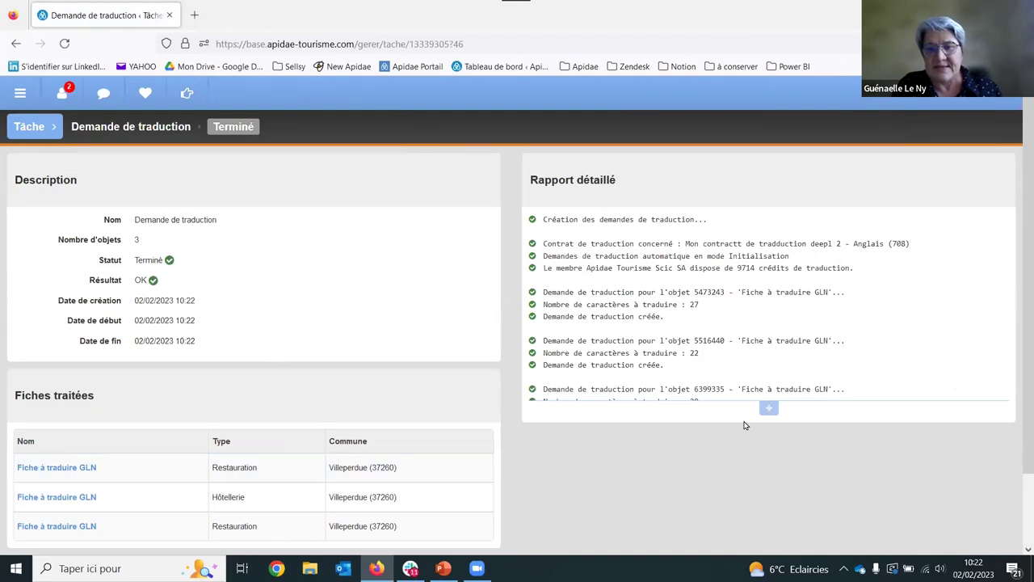
{"action": "left_click", "coordinate": [766, 410]}
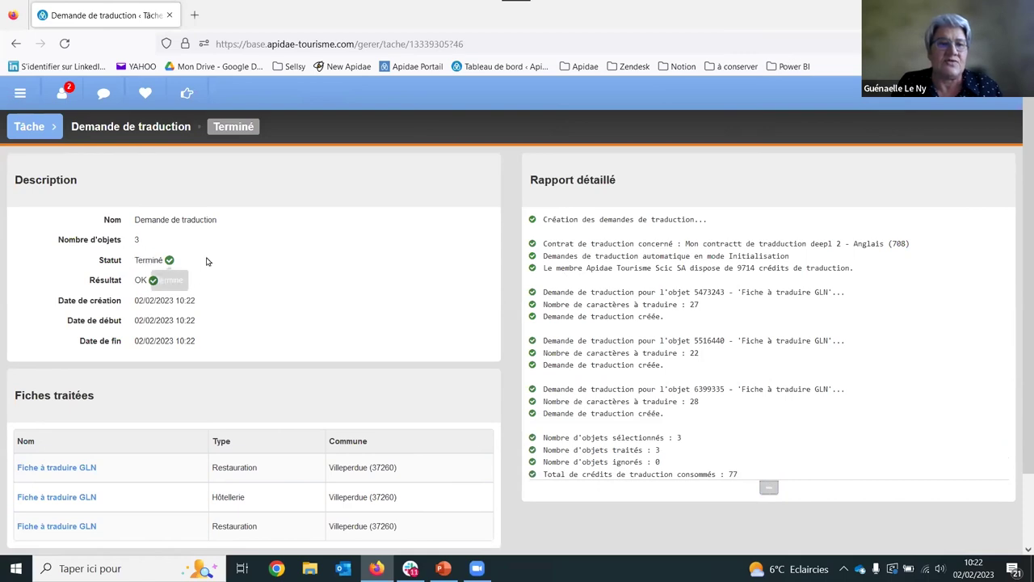
- Go to the Traductions à valider list under Gérer and view the proposed translation of the hotel record
{"action": "left_click", "coordinate": [13, 97]}
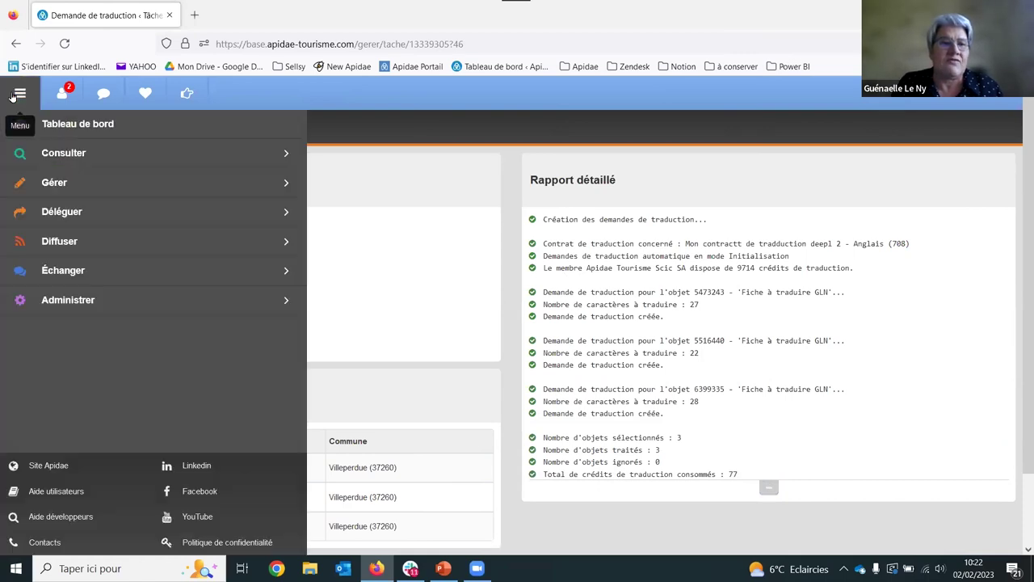
{"action": "left_click", "coordinate": [64, 182]}
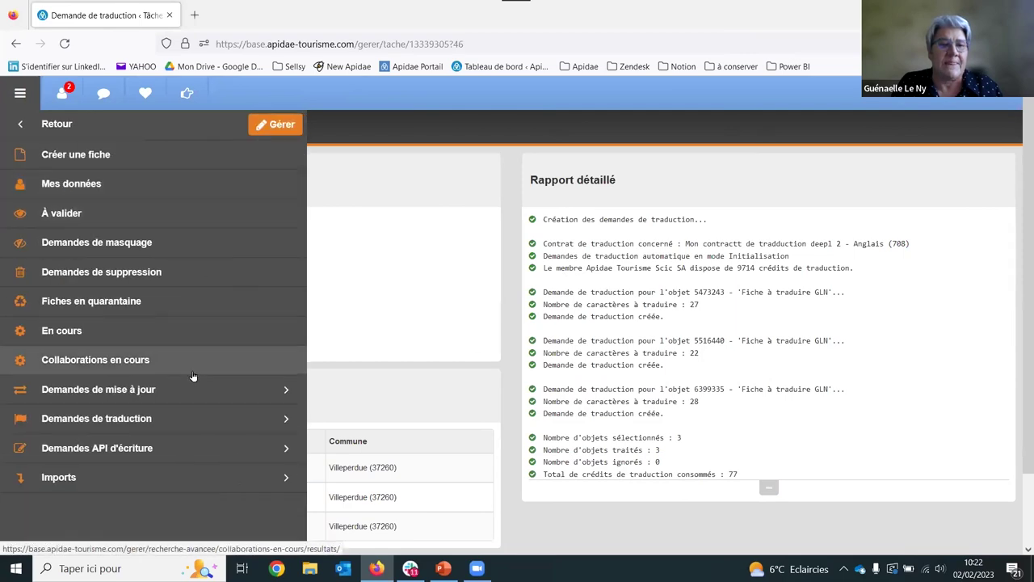
{"action": "left_click", "coordinate": [209, 425]}
{"action": "left_click", "coordinate": [98, 188]}
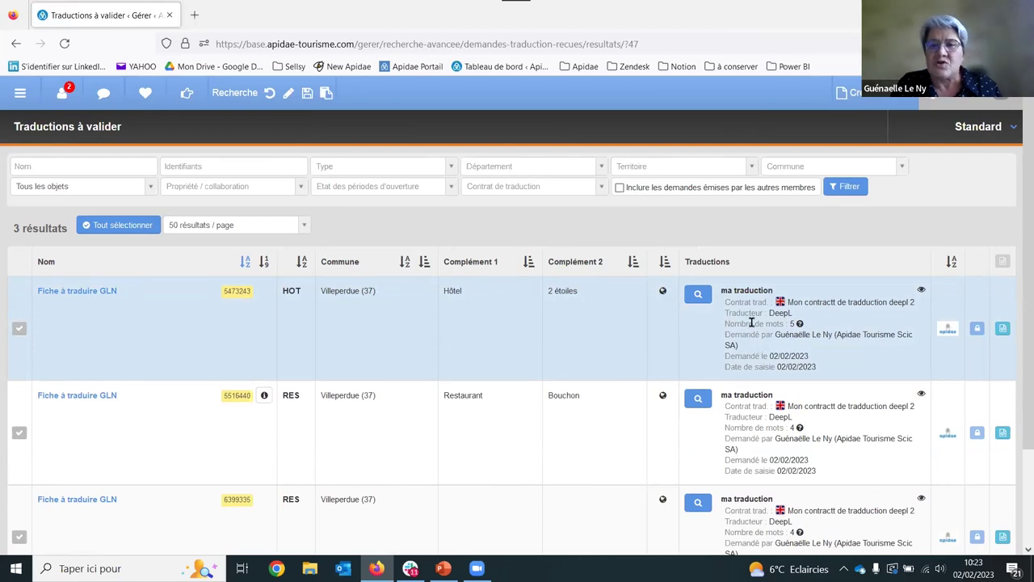
{"action": "left_click", "coordinate": [697, 296]}
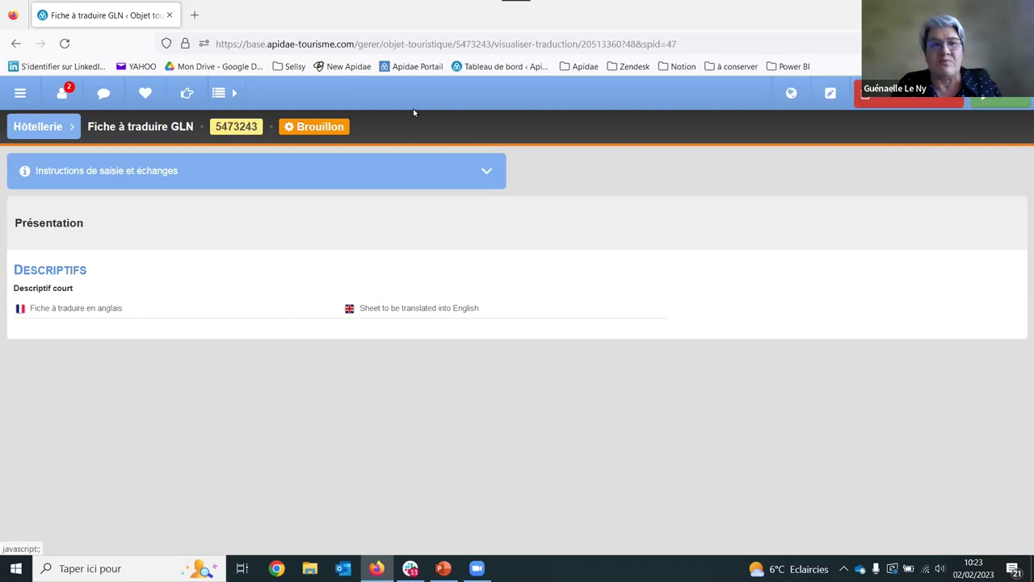
- Return to the Traductions à valider list and select all of its records
{"action": "left_click", "coordinate": [20, 93]}
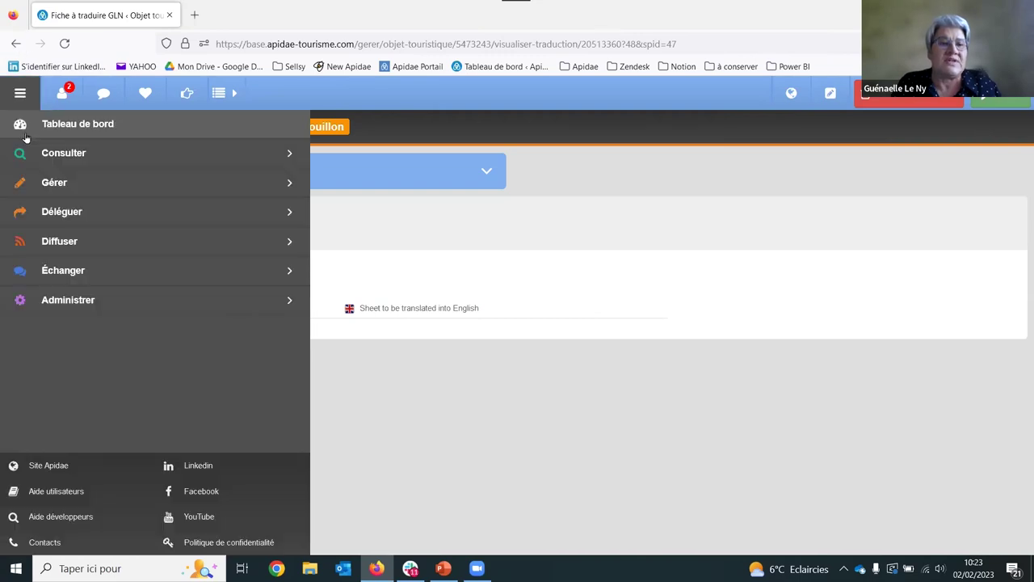
{"action": "left_click", "coordinate": [62, 191]}
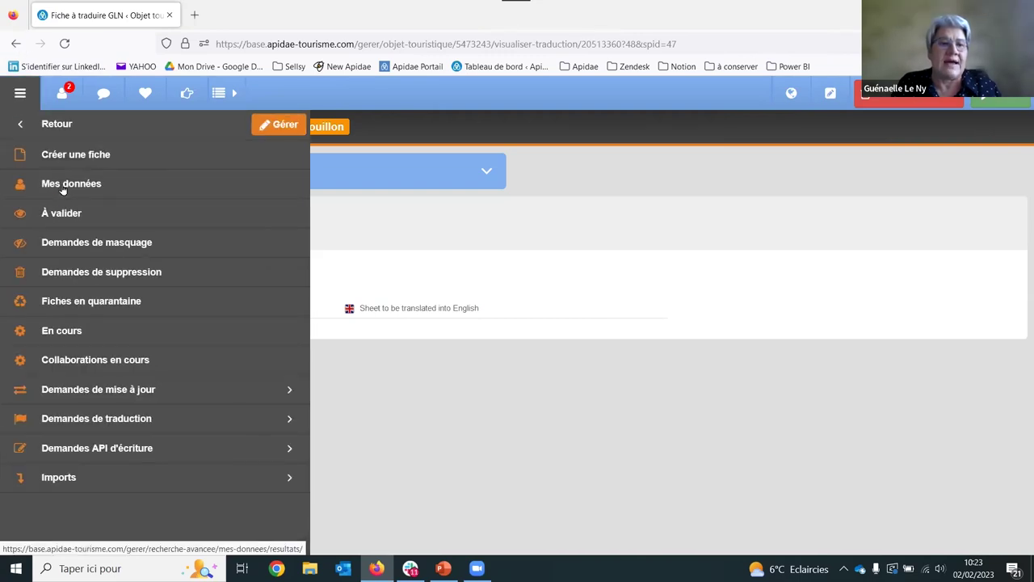
{"action": "left_click", "coordinate": [161, 421]}
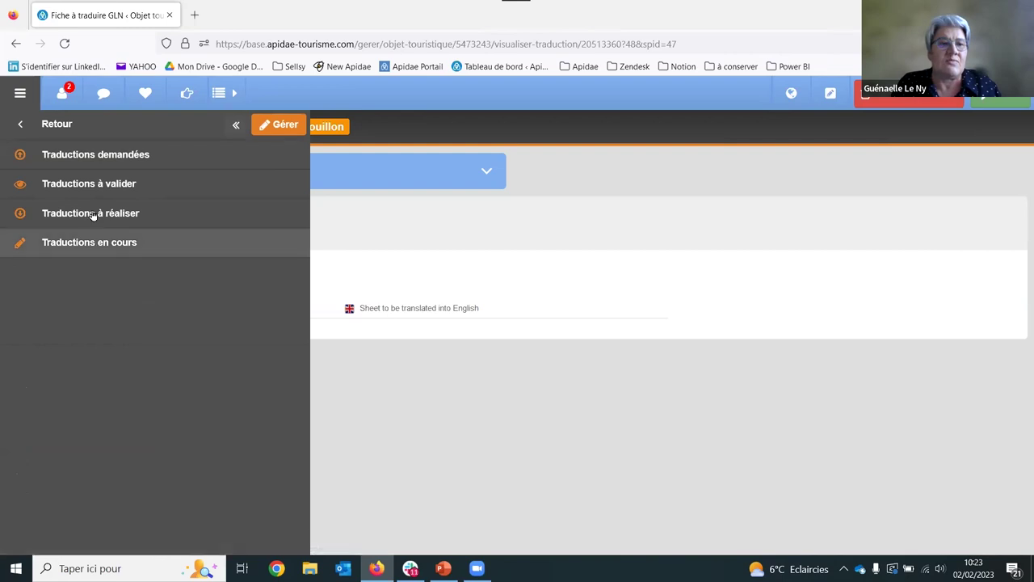
{"action": "left_click", "coordinate": [139, 192]}
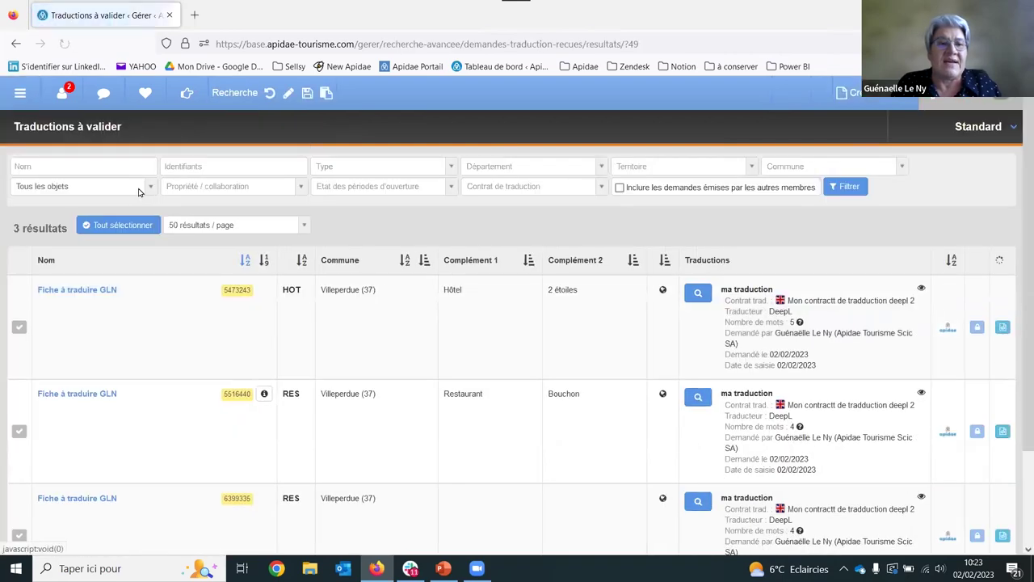
{"action": "left_click", "coordinate": [99, 226]}
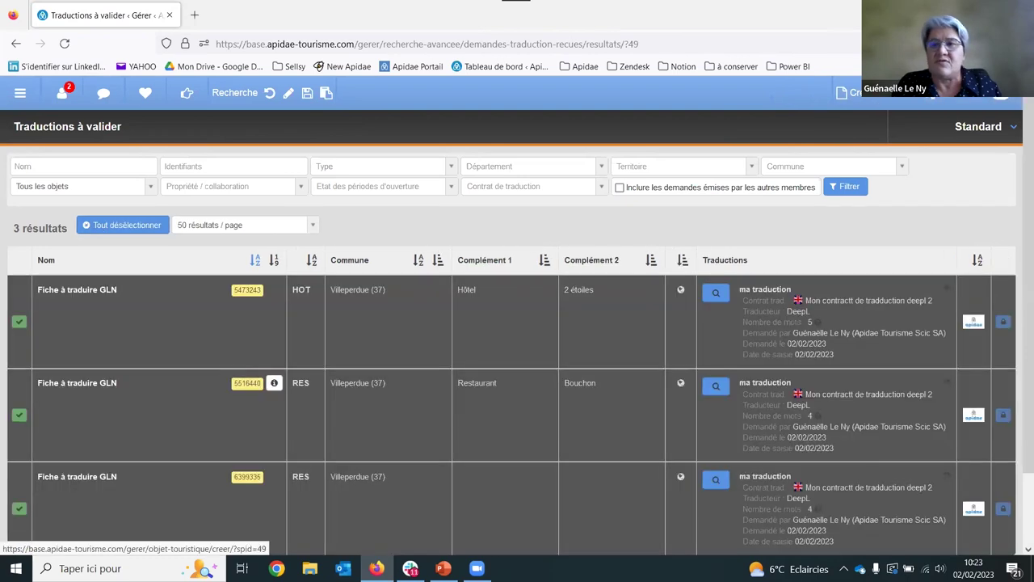
- Validate the translation requests of the selected records for the contract "Mon contractt de tradduction deepl 2 (Anglais)" and confirm the batch processing
{"action": "left_click", "coordinate": [950, 98]}
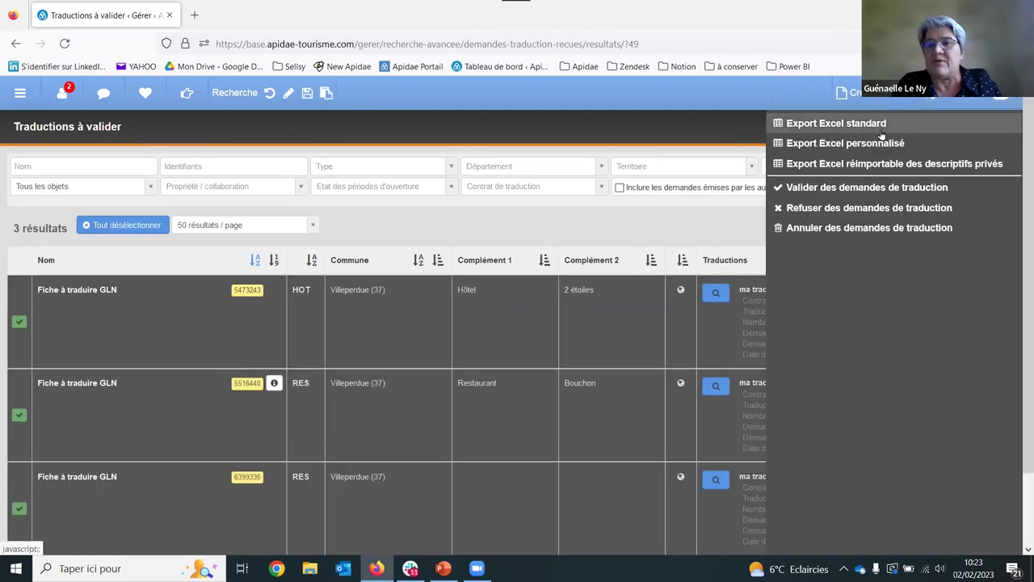
{"action": "left_click", "coordinate": [792, 192]}
{"action": "left_click", "coordinate": [528, 302]}
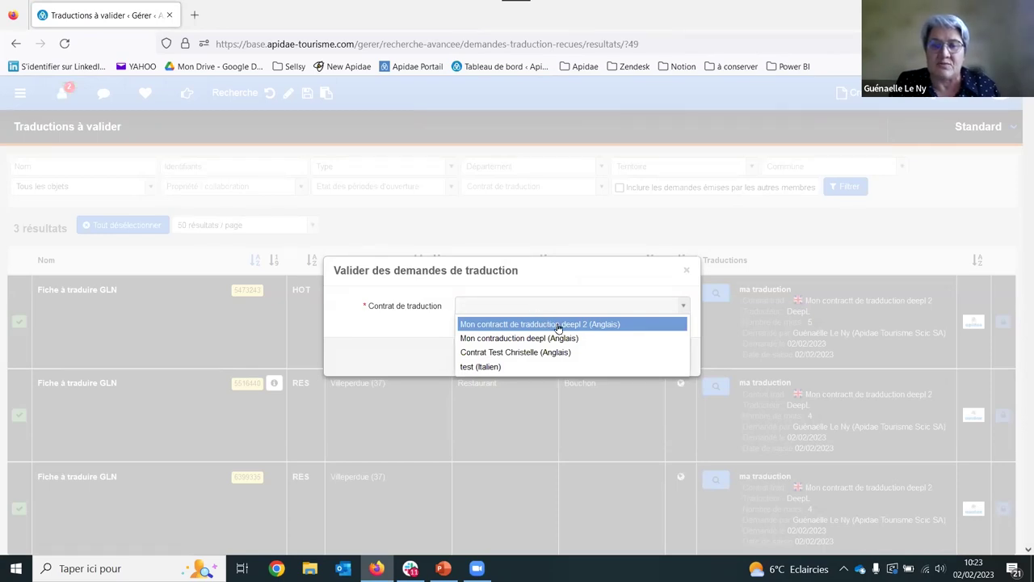
{"action": "left_click", "coordinate": [558, 326]}
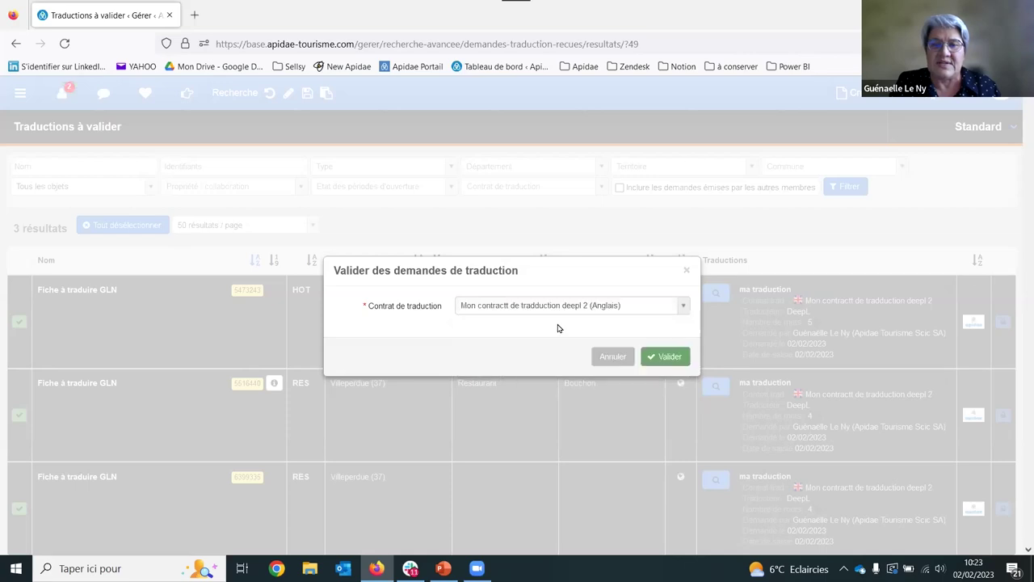
{"action": "left_click", "coordinate": [670, 356]}
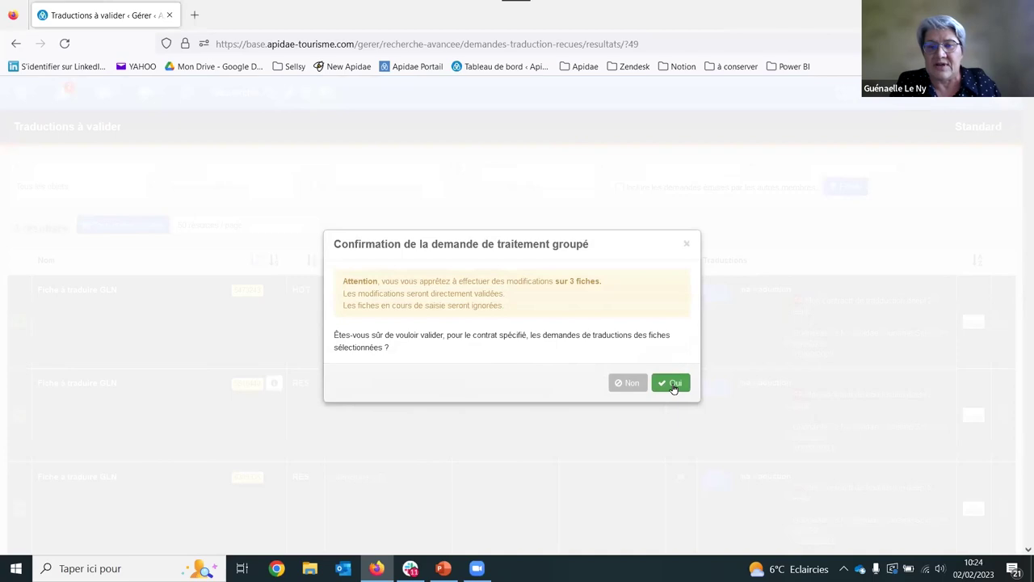
{"action": "left_click", "coordinate": [673, 386]}
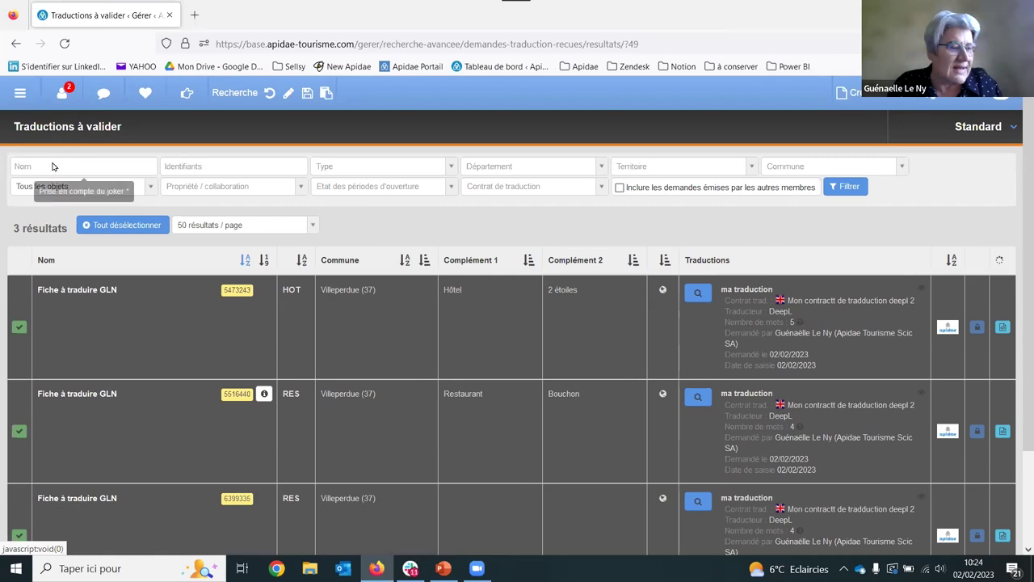
- Go to the Mes données list under Gérer and filter it by the name "fiche à traduire"
{"action": "left_click", "coordinate": [21, 92]}
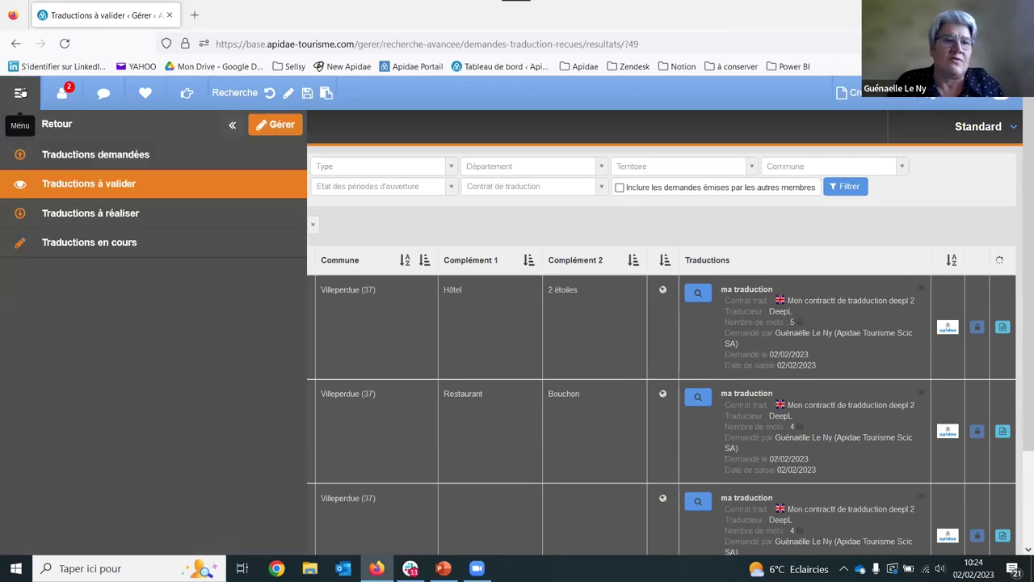
{"action": "left_click", "coordinate": [18, 123]}
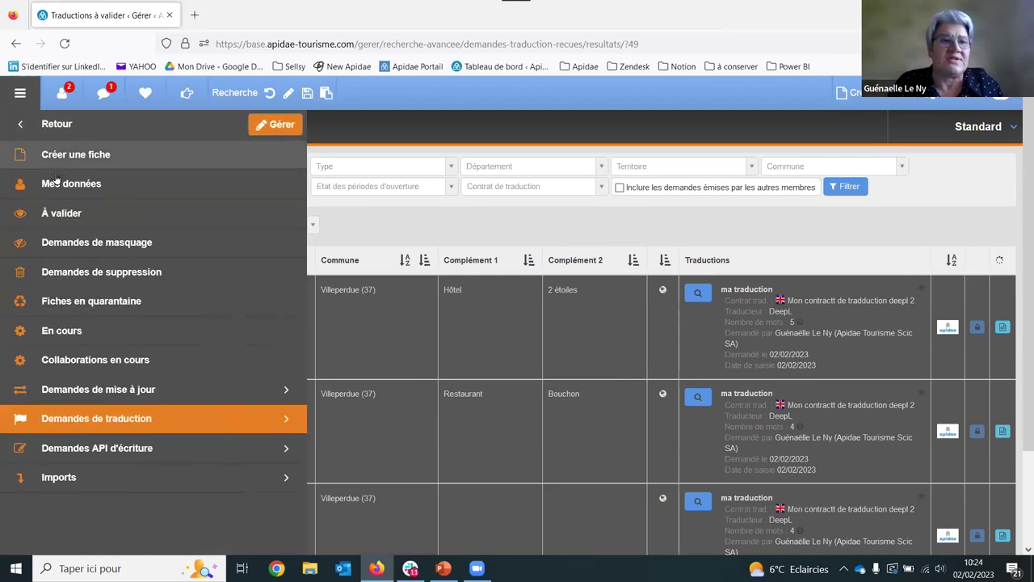
{"action": "left_click", "coordinate": [62, 184]}
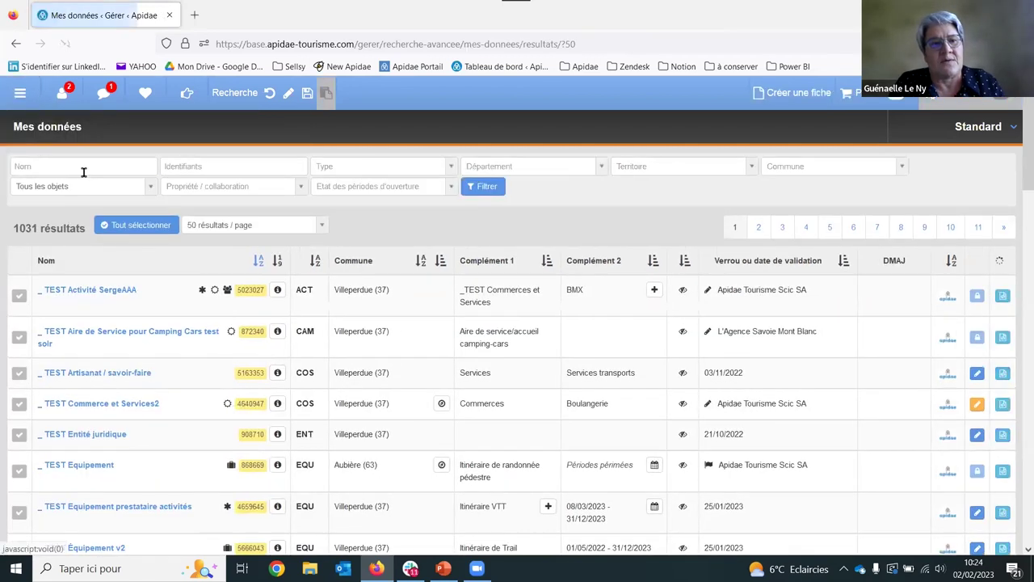
{"action": "left_click", "coordinate": [86, 171]}
{"action": "type", "text": "fiche"}
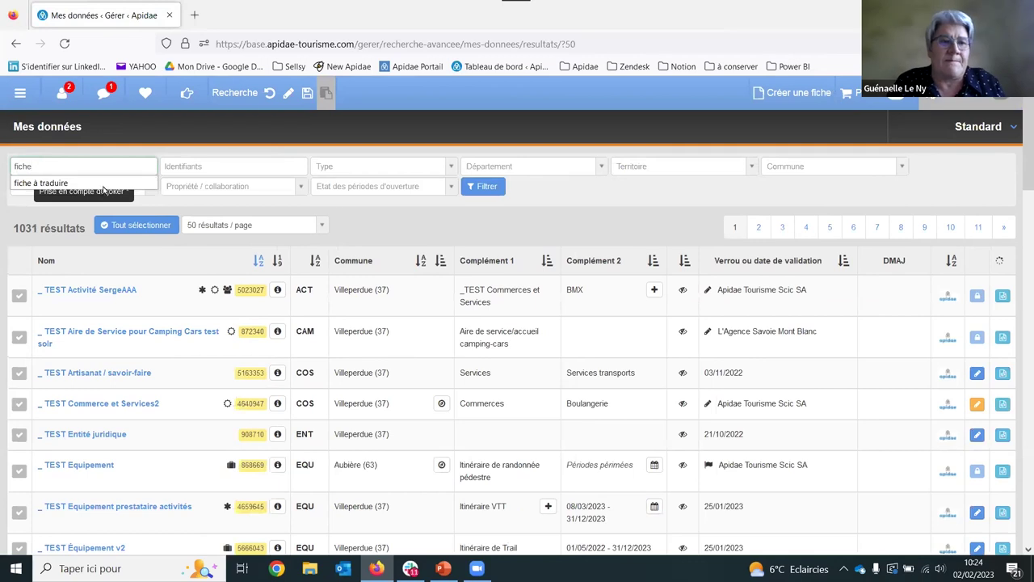
{"action": "left_click", "coordinate": [103, 187]}
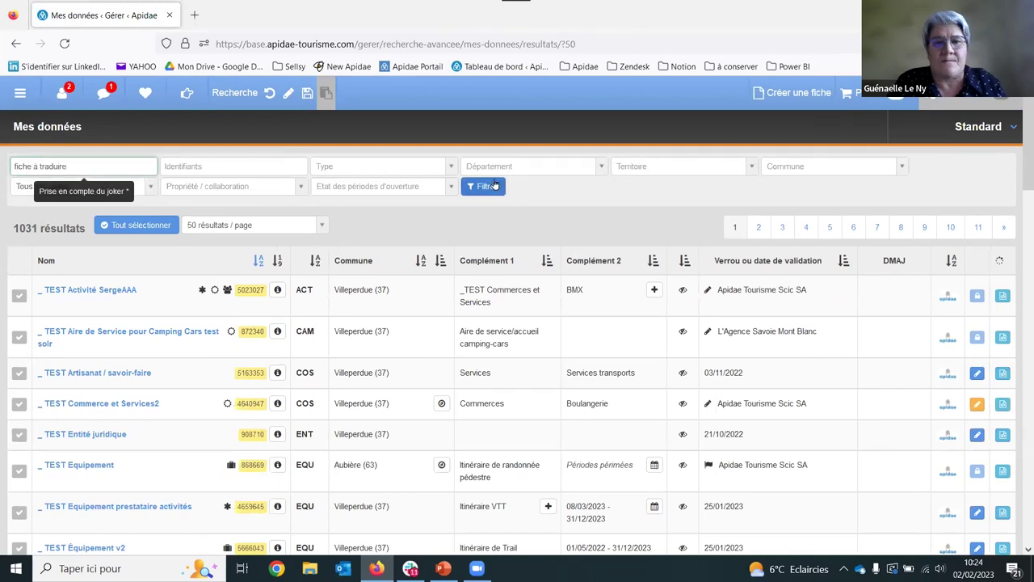
{"action": "left_click", "coordinate": [494, 186]}
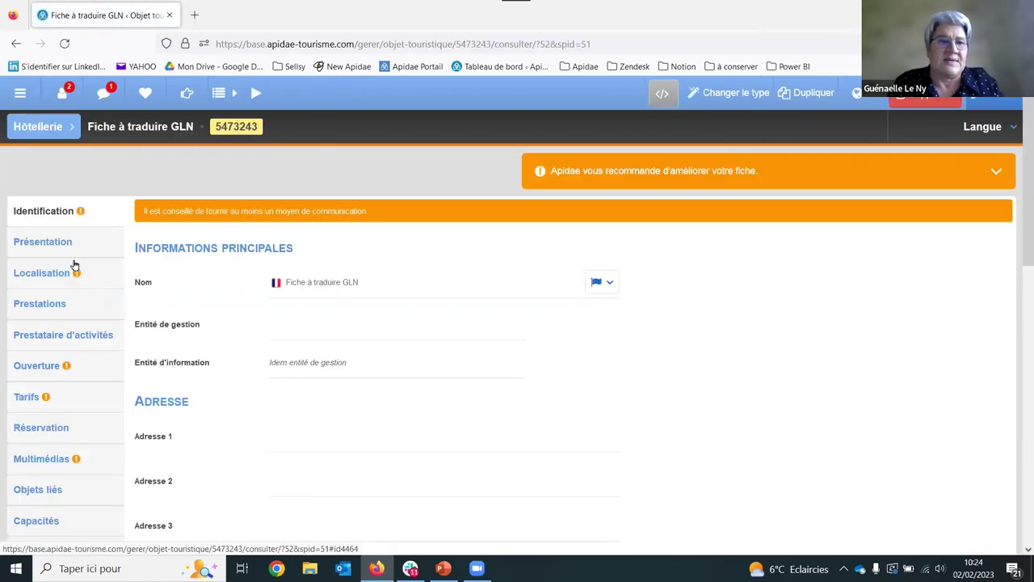
- View the Présentation section of the hotel record and display the English version of its Descriptif court
{"action": "left_click", "coordinate": [103, 244]}
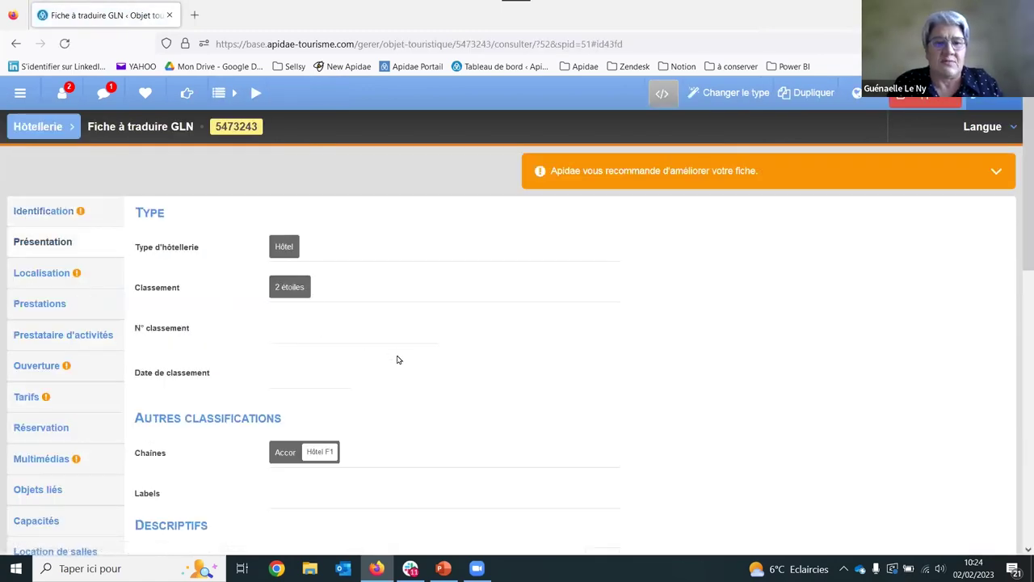
{"action": "scroll", "coordinate": [402, 371], "scroll_direction": "down", "scroll_amount": 3}
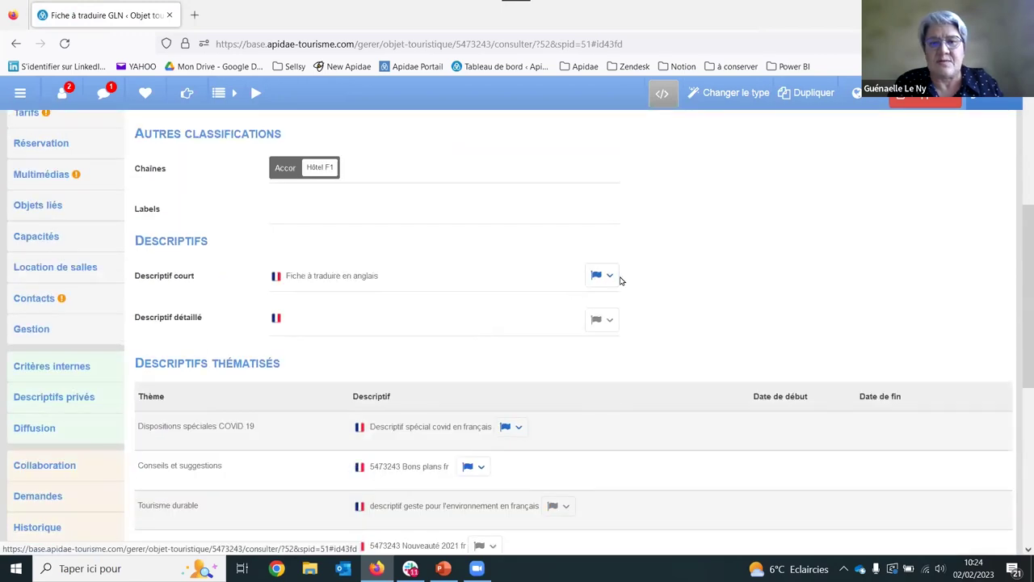
{"action": "left_click", "coordinate": [612, 277]}
{"action": "left_click", "coordinate": [579, 304]}
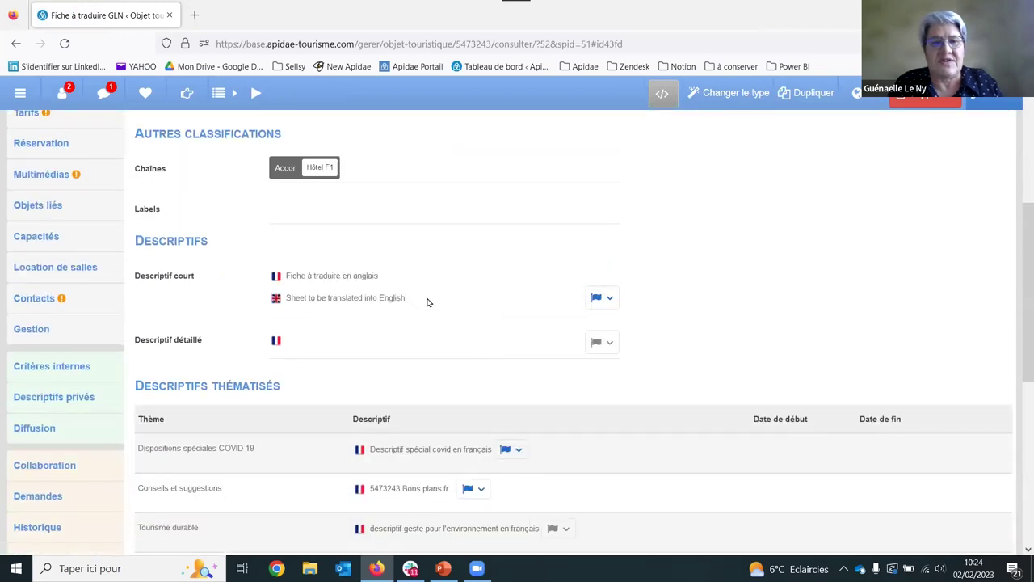
{"action": "mouse_move", "coordinate": [394, 296]}
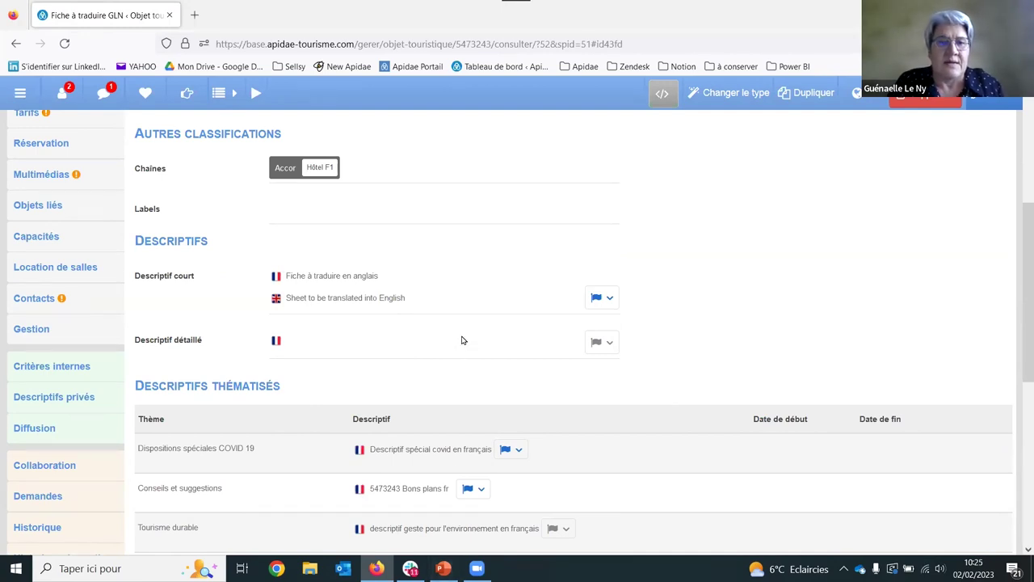
{"action": "scroll", "coordinate": [461, 340], "scroll_direction": "up", "scroll_amount": 2}
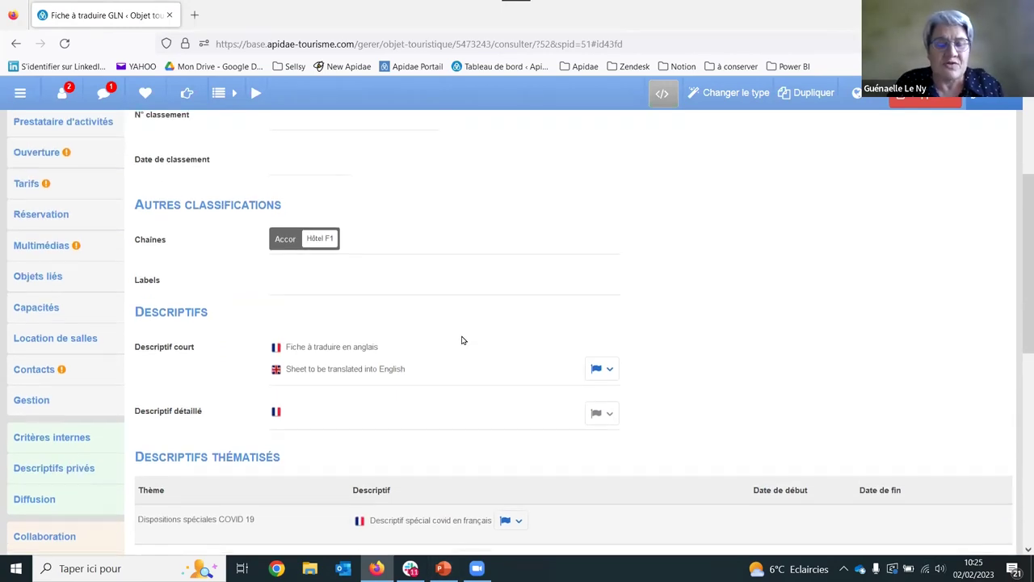
{"action": "scroll", "coordinate": [461, 340], "scroll_direction": "down", "scroll_amount": 4}
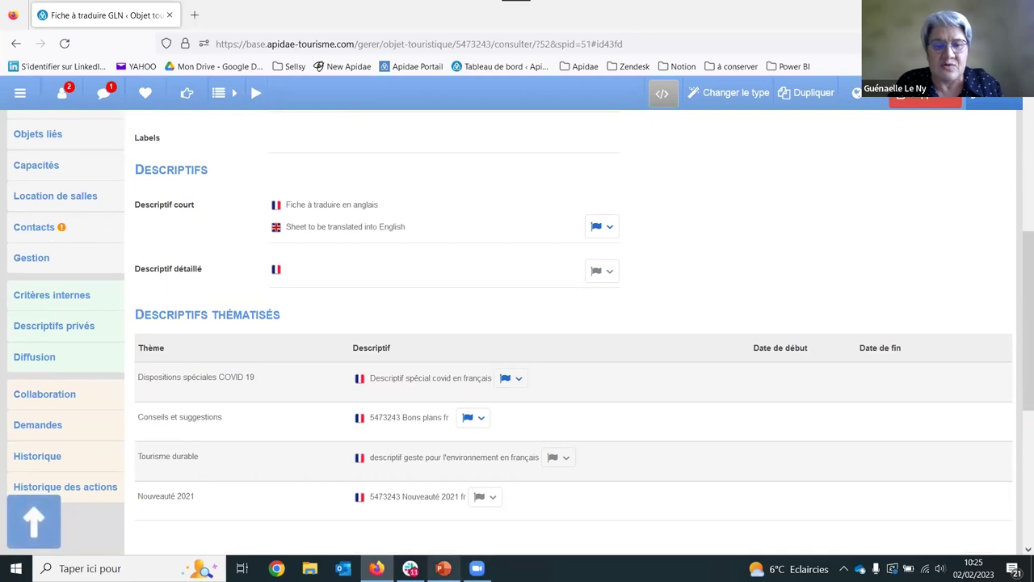
- Switch to PowerPoint, start the slide show from slide 16 on the three sending modes and advance to the following slide
{"action": "left_click", "coordinate": [442, 567]}
{"action": "left_click", "coordinate": [119, 445]}
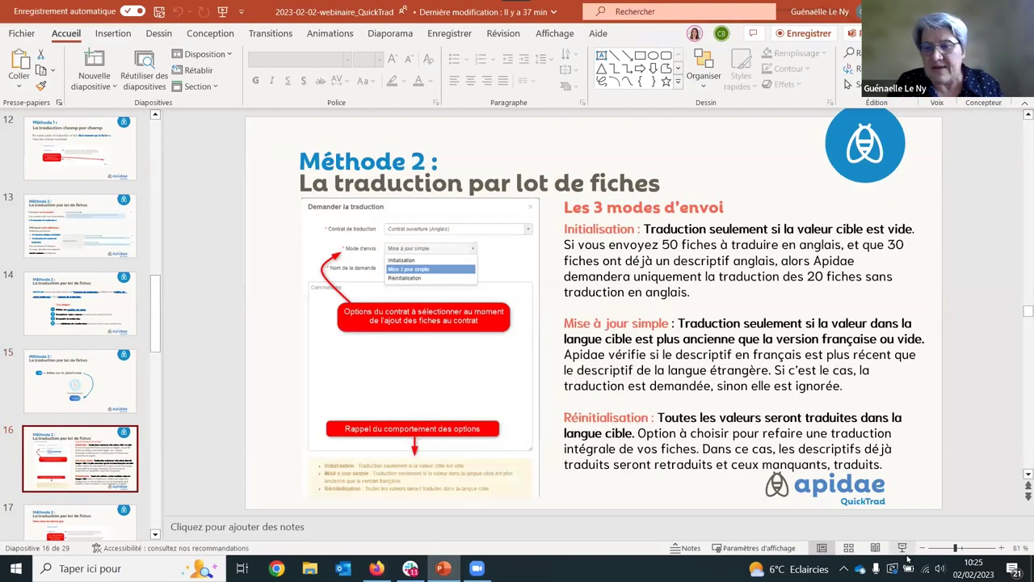
{"action": "left_click", "coordinate": [902, 548]}
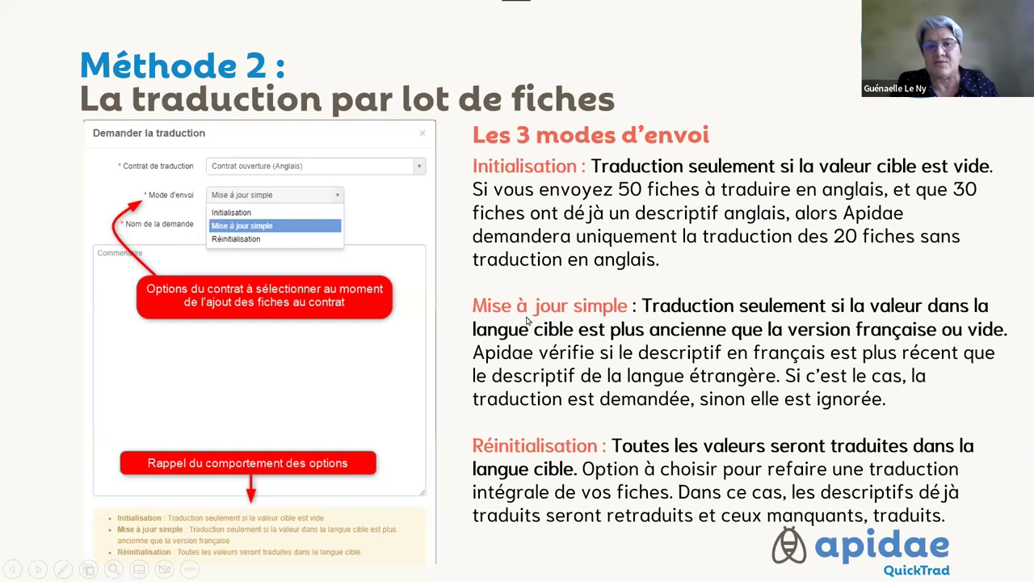
{"action": "left_click", "coordinate": [613, 445]}
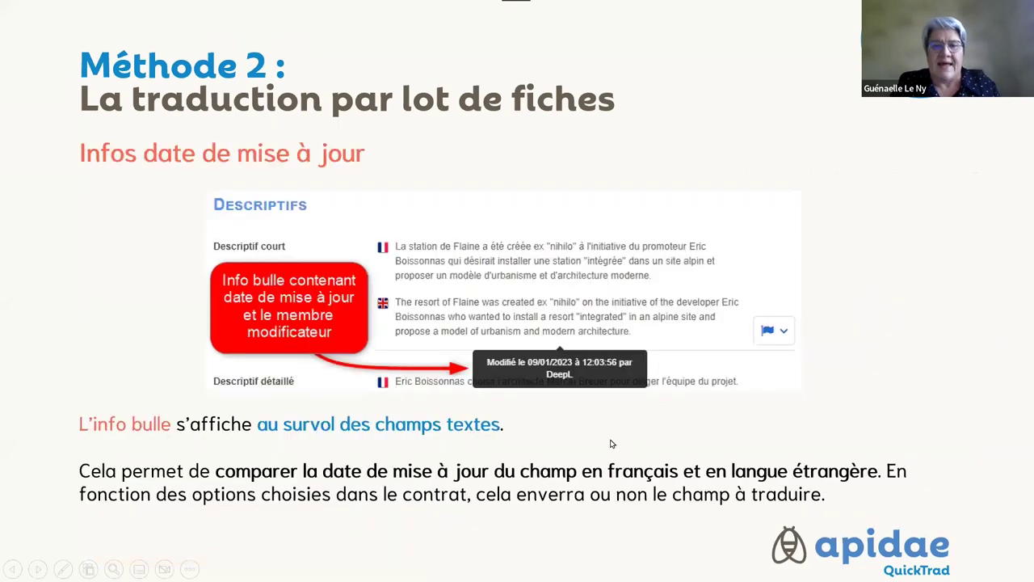